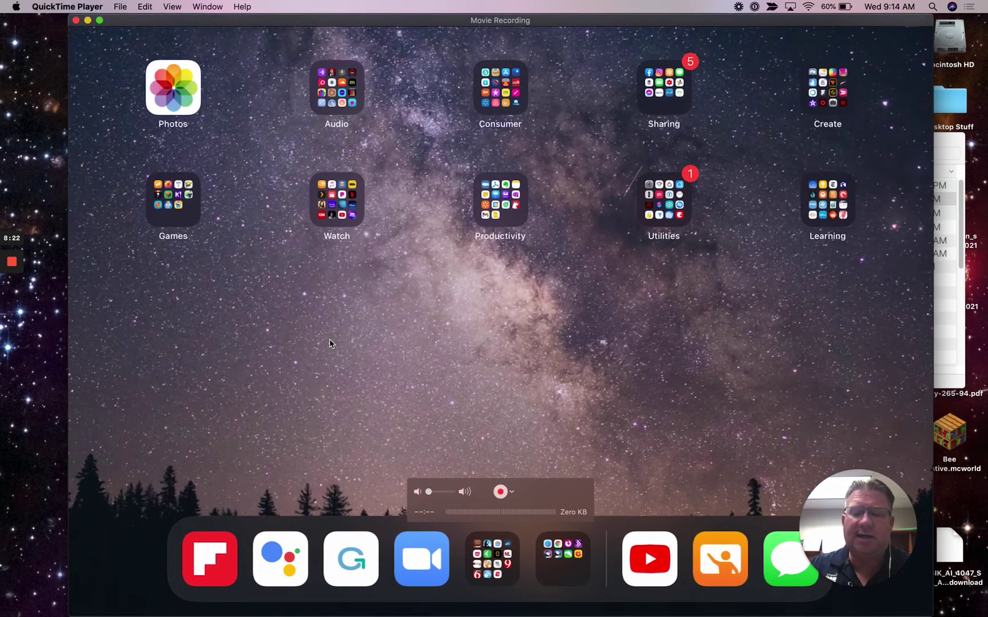
Step: Bring App Store forward and enlarge its window to show the 'apple classroom' results
{"action": "key", "text": "super+Tab"}
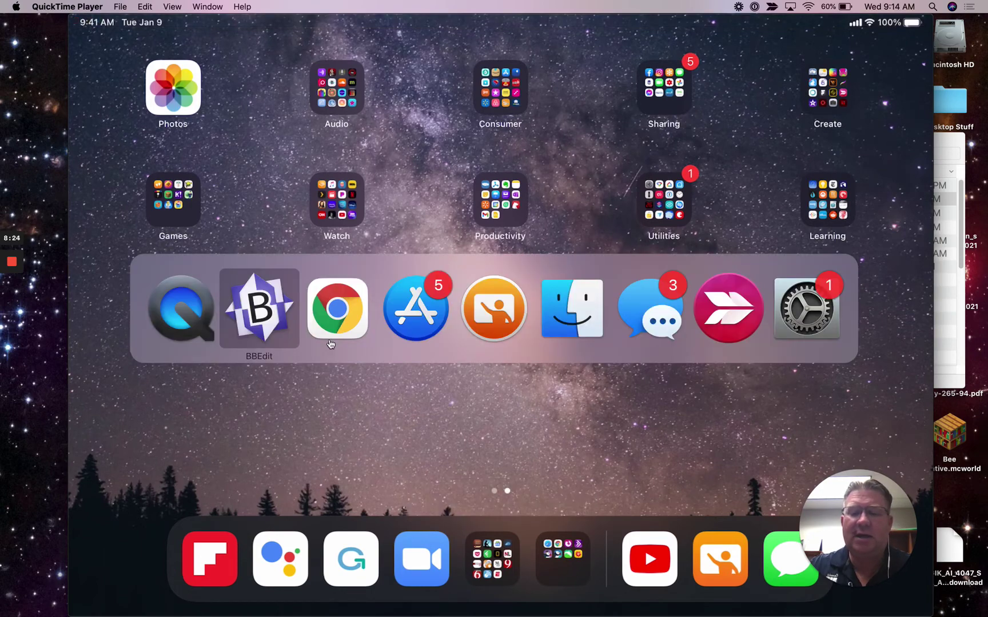
{"action": "key", "text": "super+Tab"}
{"action": "key", "text": "super+Tab"}
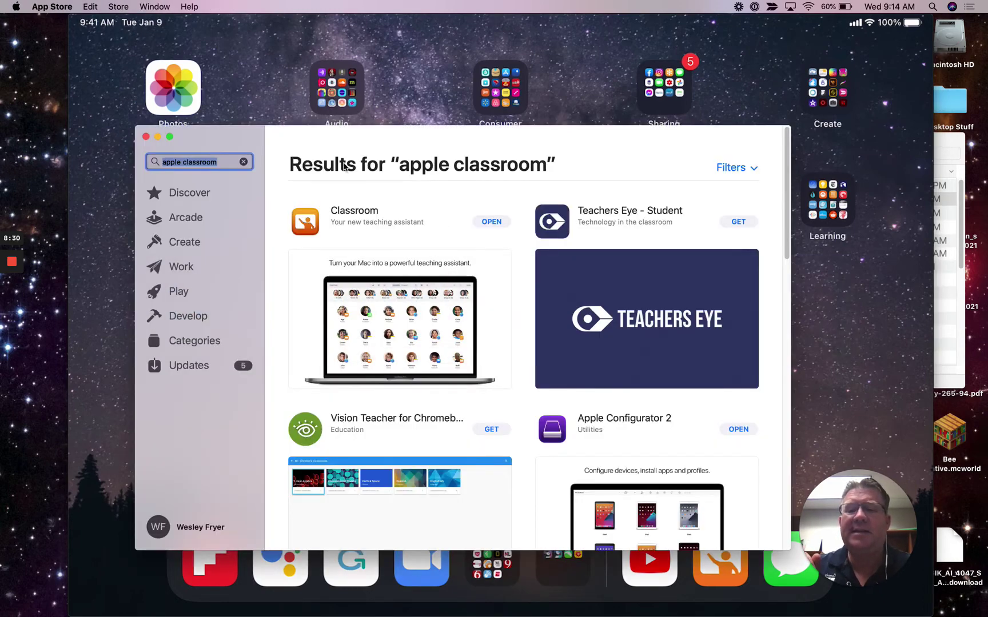
{"action": "left_click_drag", "start_coordinate": [236, 136], "coordinate": [107, 20]}
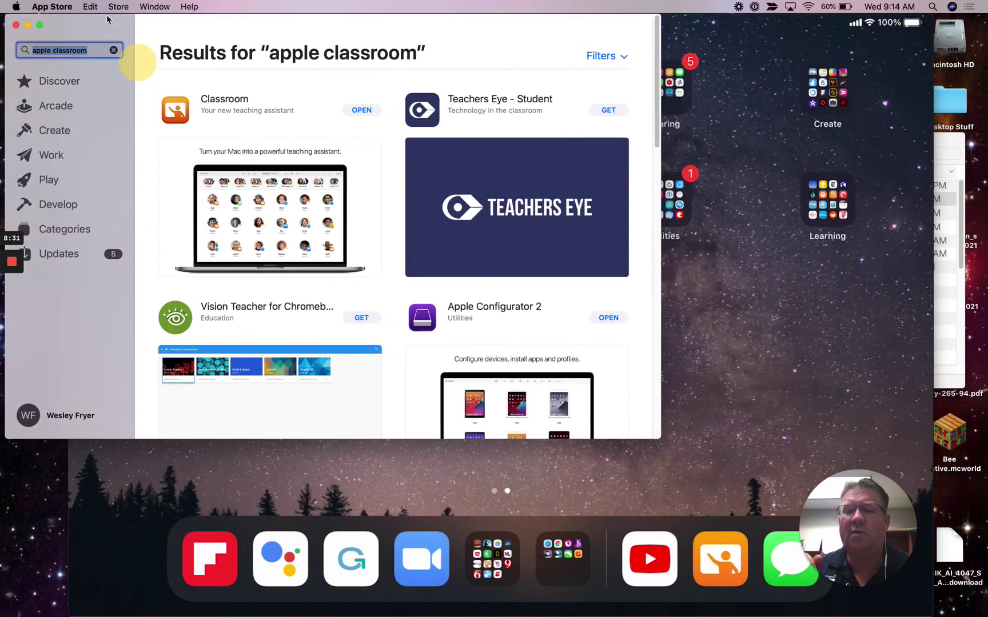
{"action": "left_click_drag", "start_coordinate": [661, 441], "coordinate": [985, 517]}
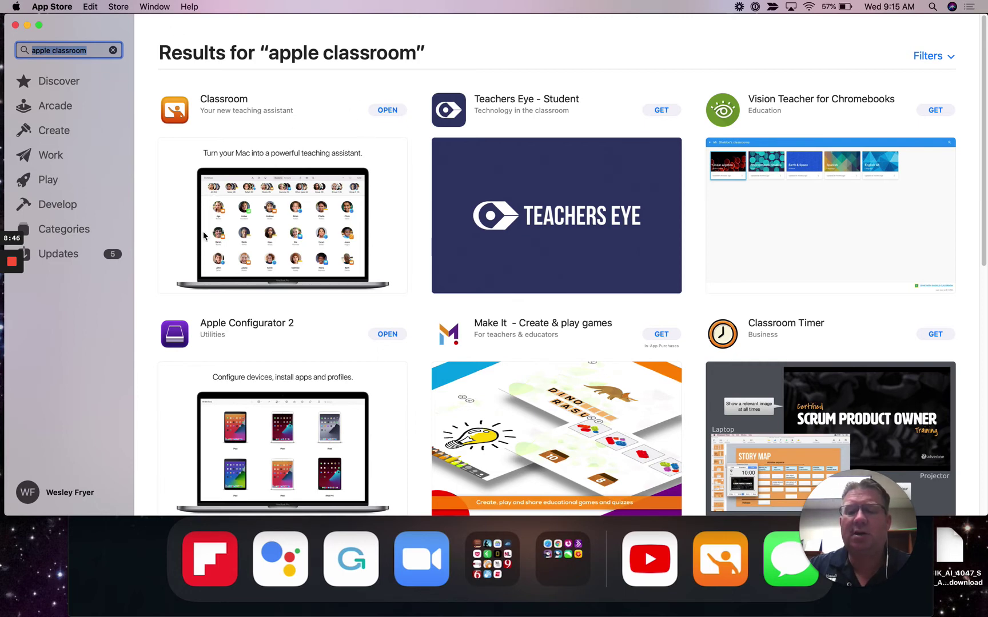
{"action": "left_click", "coordinate": [48, 549]}
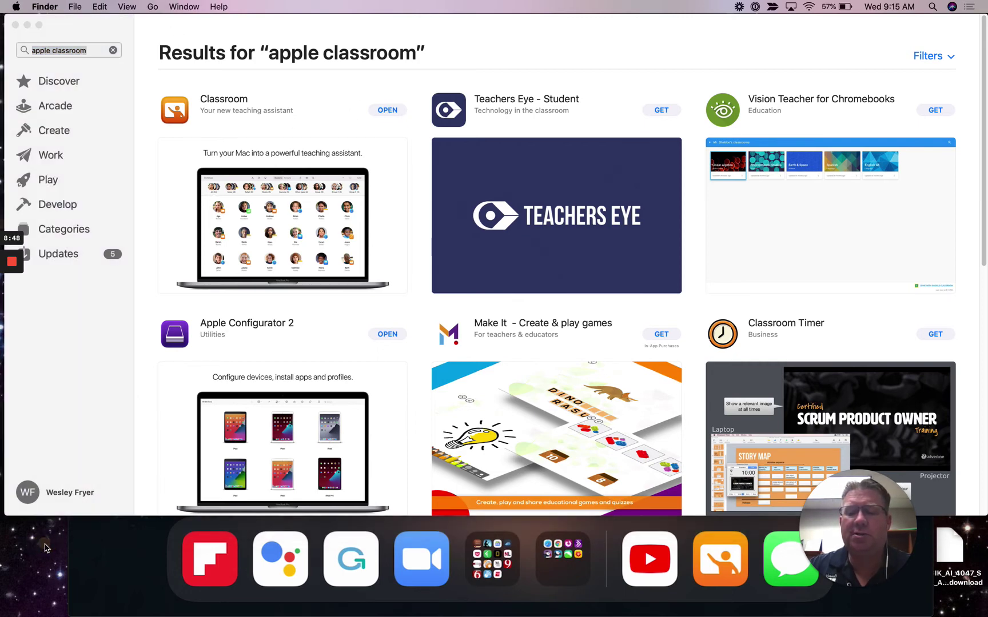
Step: Open a new Finder window on Applications, resize it, and select Classroom
{"action": "key", "text": "super+n"}
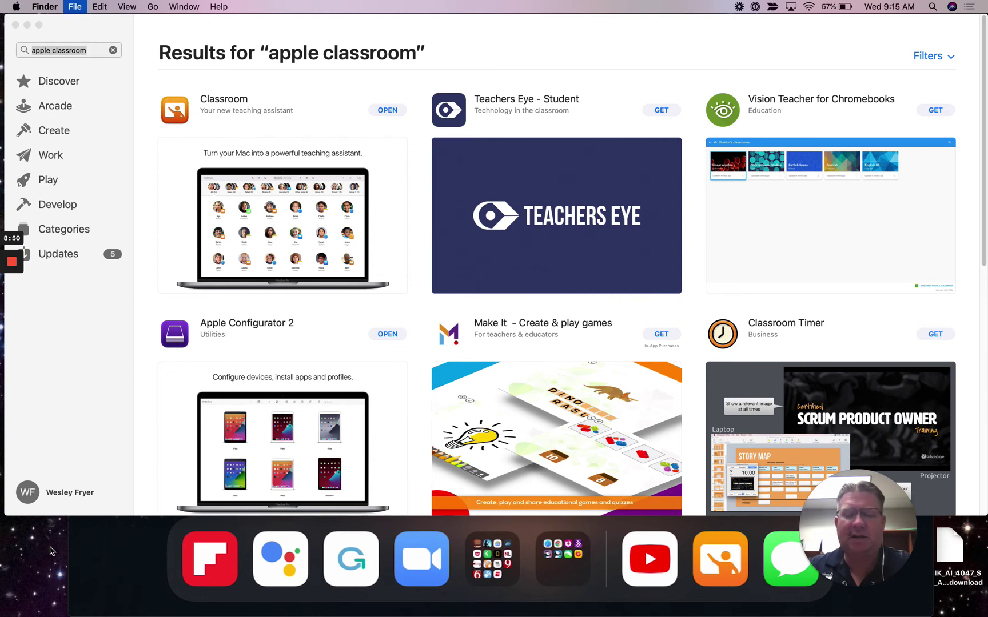
{"action": "left_click", "coordinate": [570, 229]}
{"action": "left_click_drag", "start_coordinate": [589, 167], "coordinate": [174, 58]}
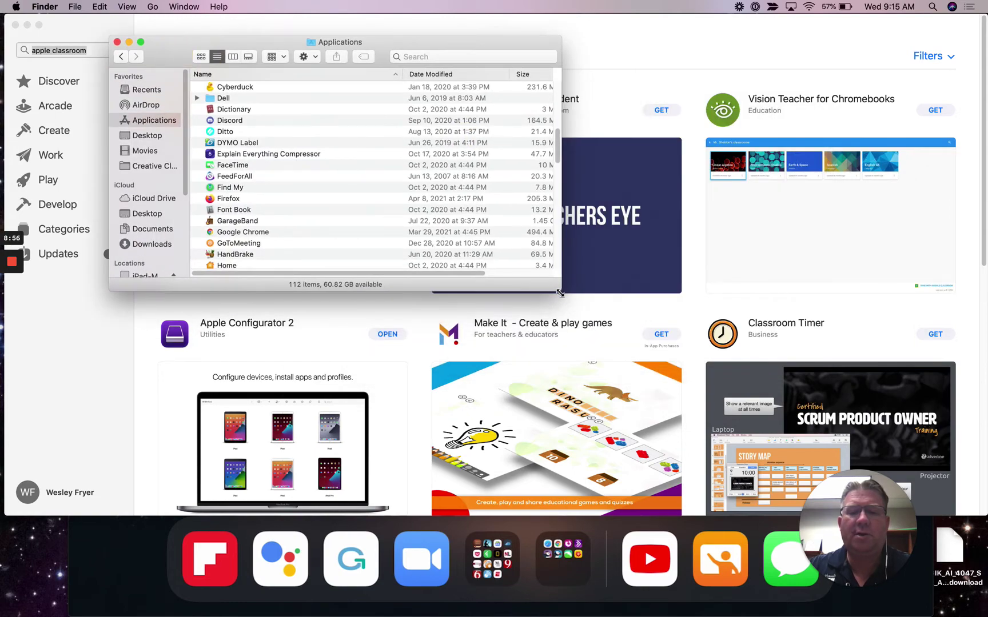
{"action": "left_click_drag", "start_coordinate": [562, 290], "coordinate": [858, 605]}
{"action": "scroll", "coordinate": [347, 390], "scroll_direction": "up", "scroll_amount": 1}
{"action": "scroll", "coordinate": [347, 391], "scroll_direction": "up", "scroll_amount": 5}
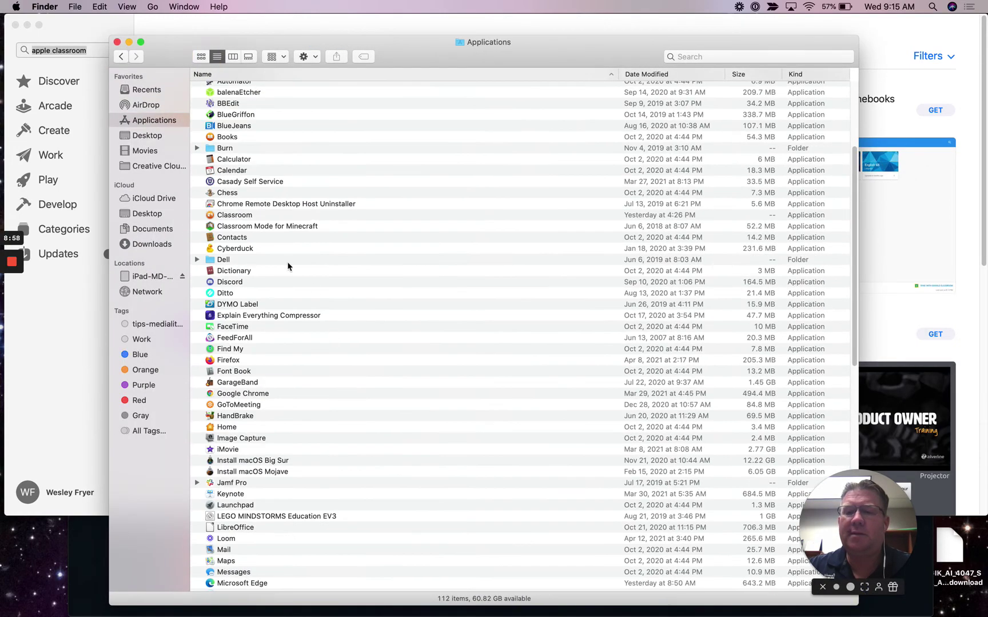
{"action": "left_click", "coordinate": [244, 216]}
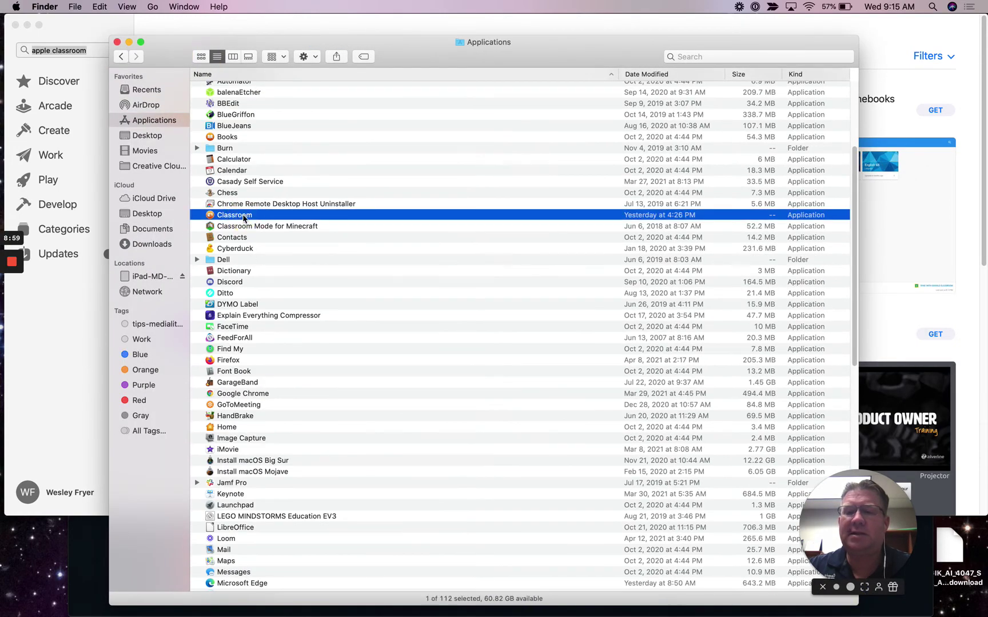
Step: Switch Applications to large icon view and launch Classroom from it
{"action": "left_click", "coordinate": [201, 57]}
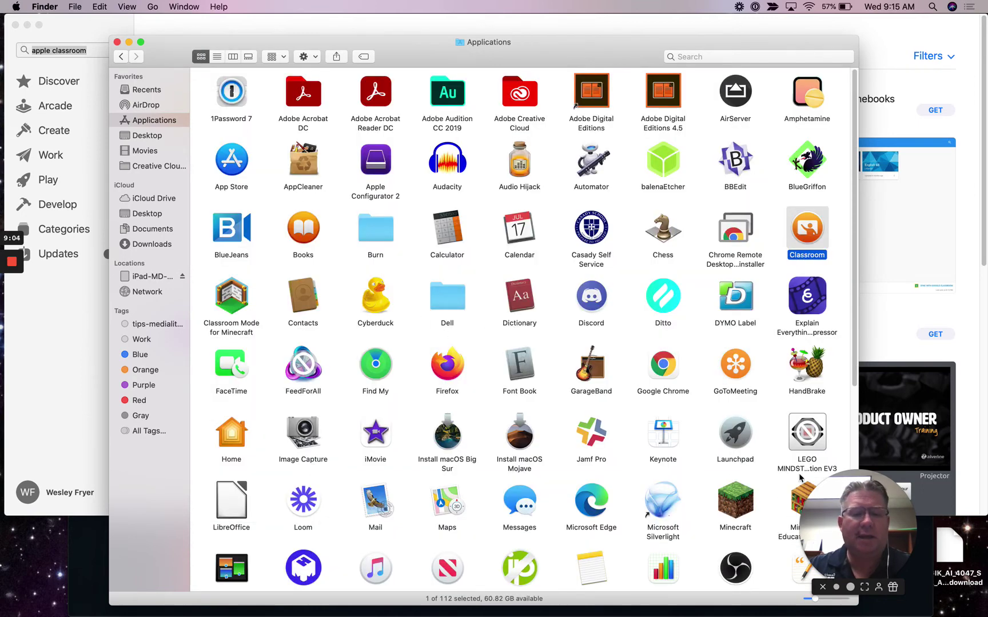
{"action": "left_click_drag", "start_coordinate": [832, 600], "coordinate": [833, 603]}
{"action": "left_click", "coordinate": [841, 603]}
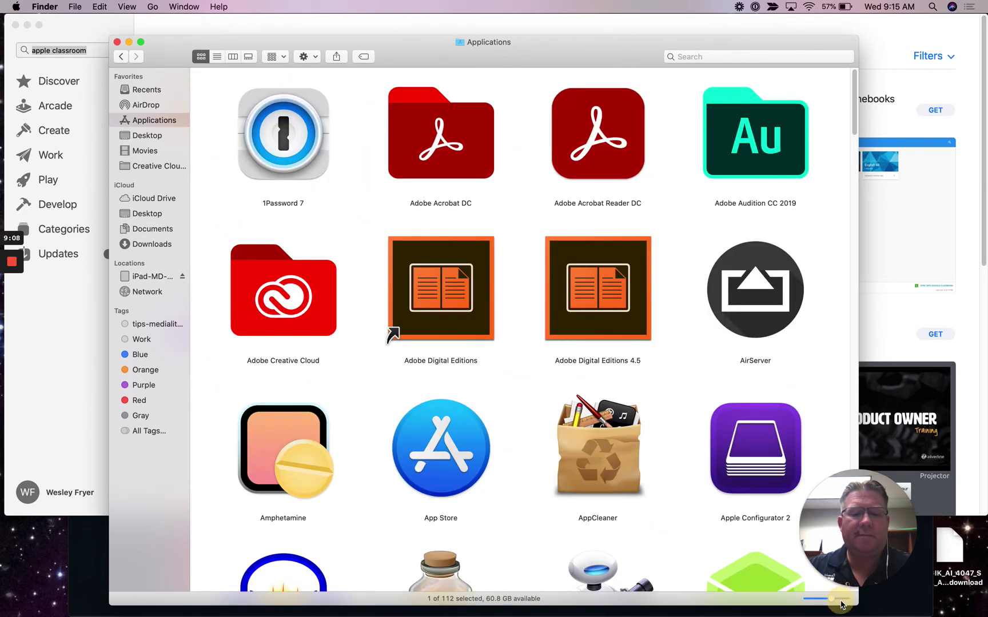
{"action": "key", "text": "super+equal"}
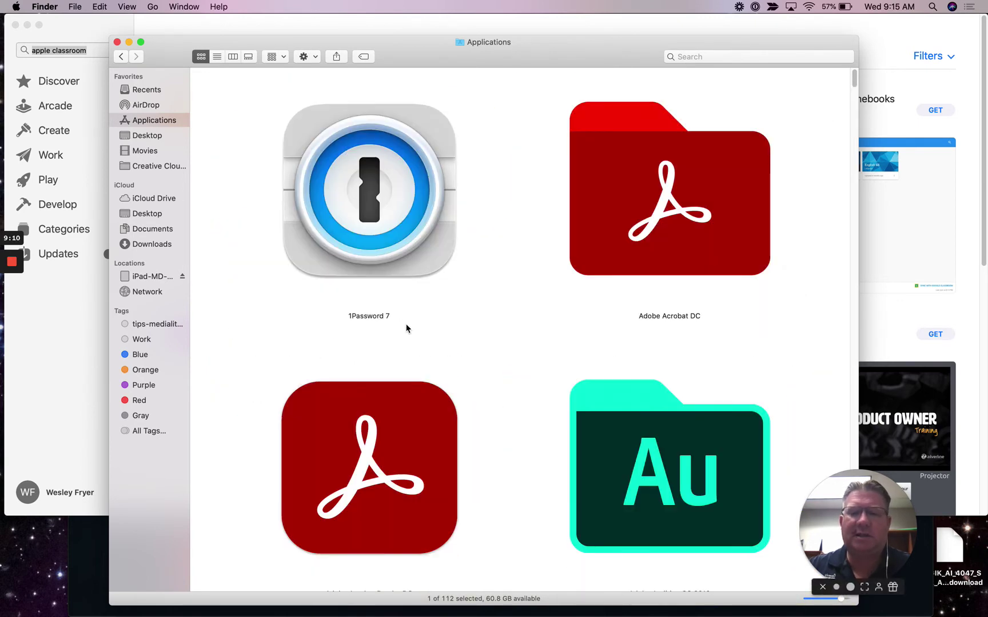
{"action": "type", "text": "calc"}
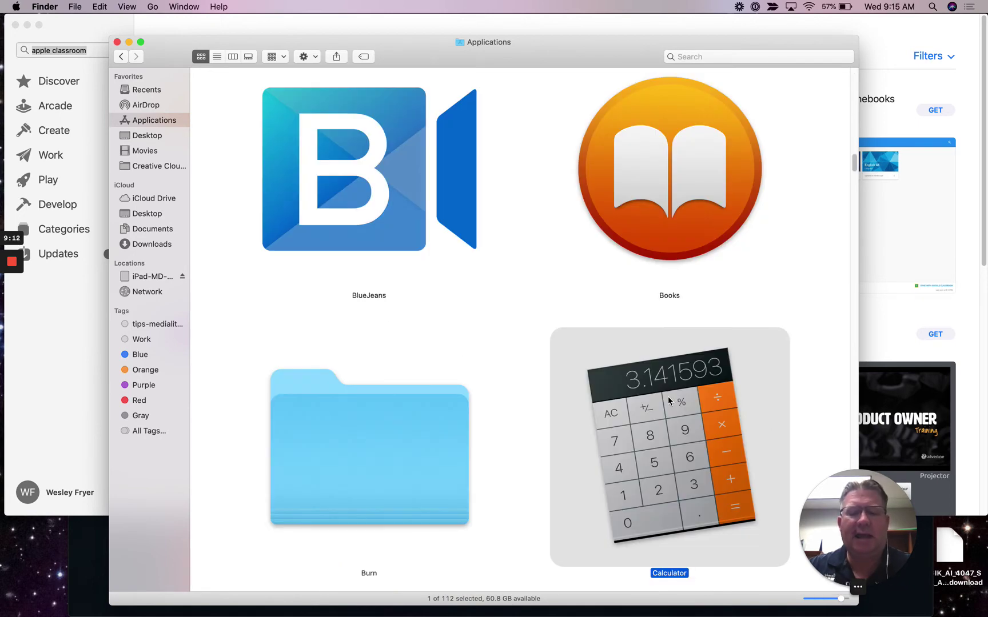
{"action": "scroll", "coordinate": [852, 346], "scroll_direction": "down", "scroll_amount": 2}
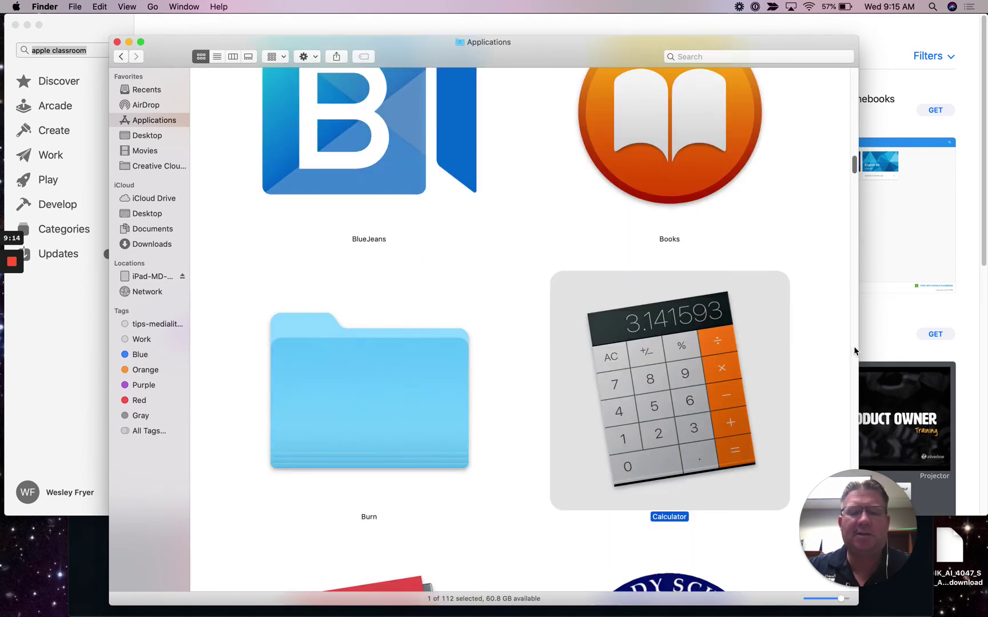
{"action": "scroll", "coordinate": [854, 351], "scroll_direction": "down", "scroll_amount": 5}
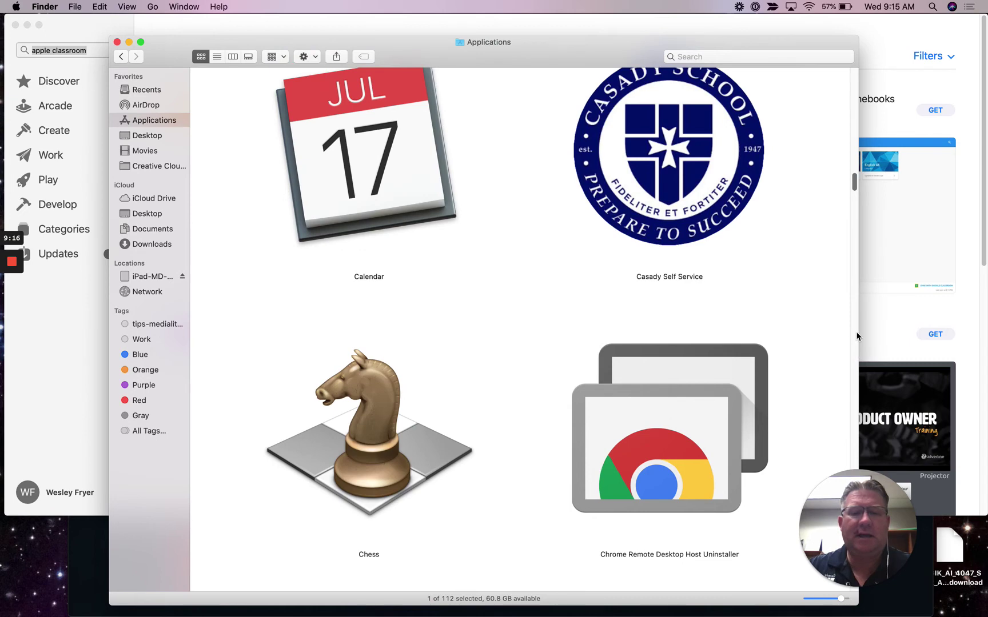
{"action": "scroll", "coordinate": [855, 335], "scroll_direction": "down", "scroll_amount": 5}
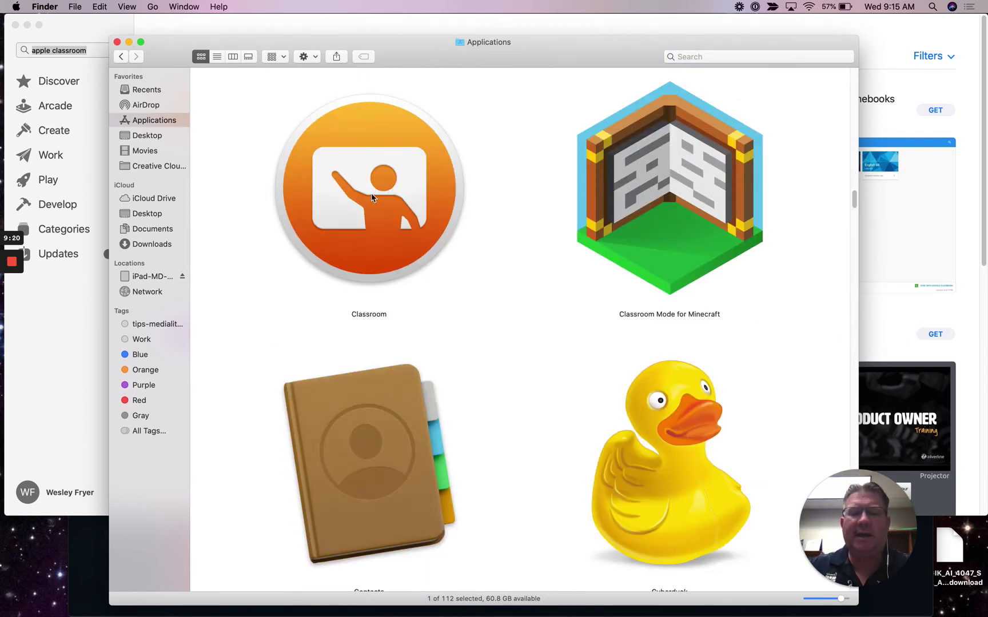
{"action": "double_click", "coordinate": [369, 196]}
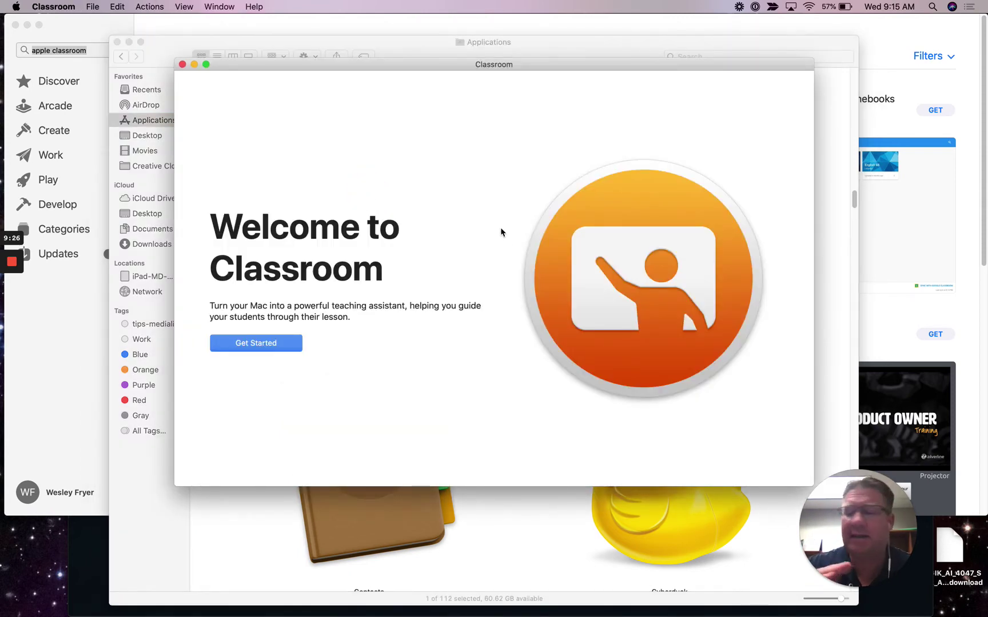
Step: Start Classroom setup and enter the teacher's display name
{"action": "left_click", "coordinate": [274, 350]}
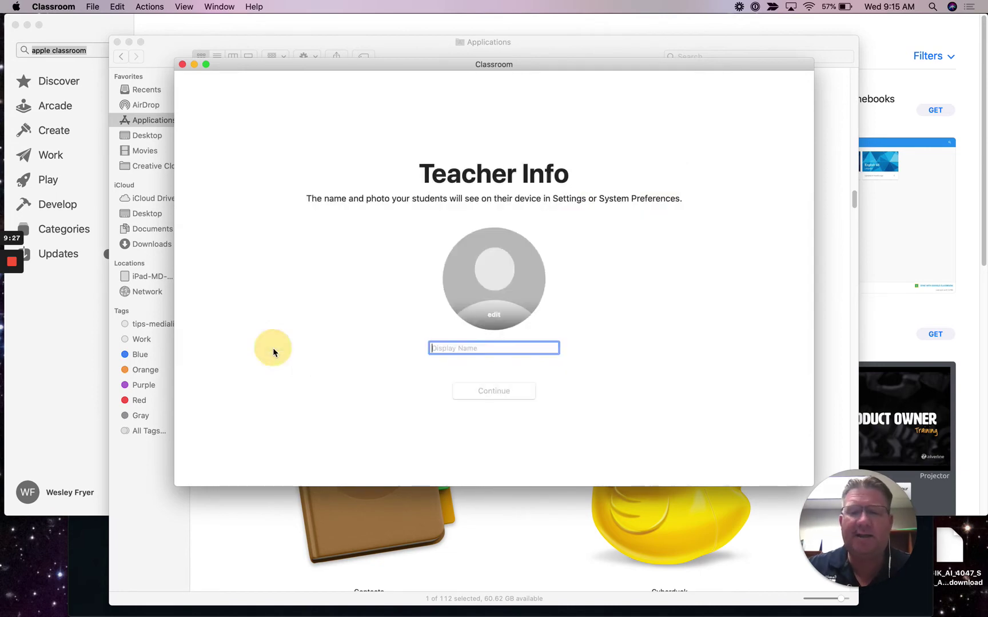
{"action": "type", "text": "Dr"}
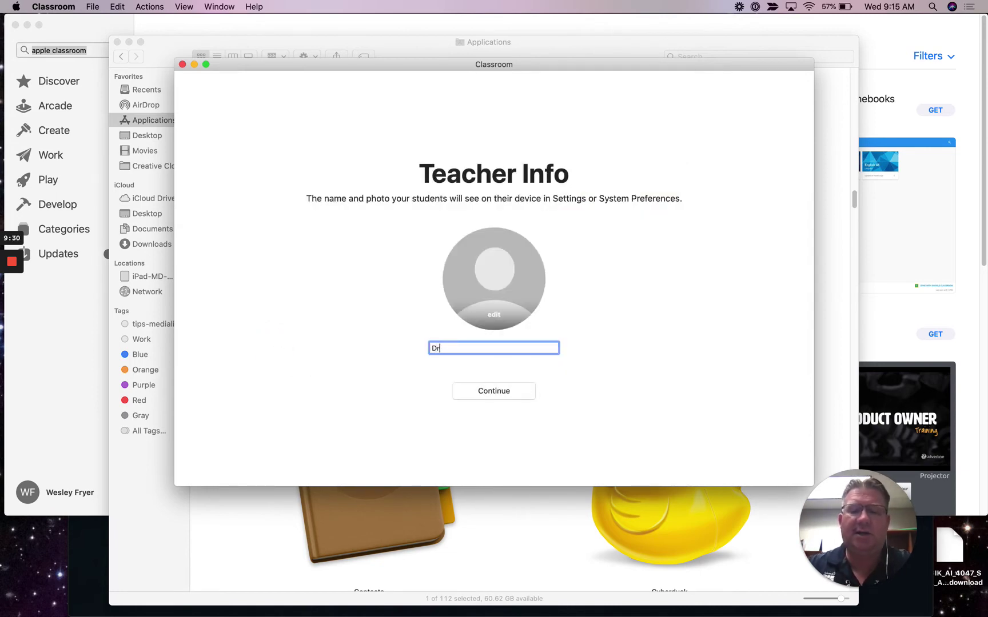
{"action": "type", "text": ". Fryer"}
{"action": "key", "text": "BackSpace"}
{"action": "key", "text": "BackSpace"}
{"action": "key", "text": "BackSpace"}
{"action": "key", "text": "BackSpace"}
{"action": "type", "text": "Rer"}
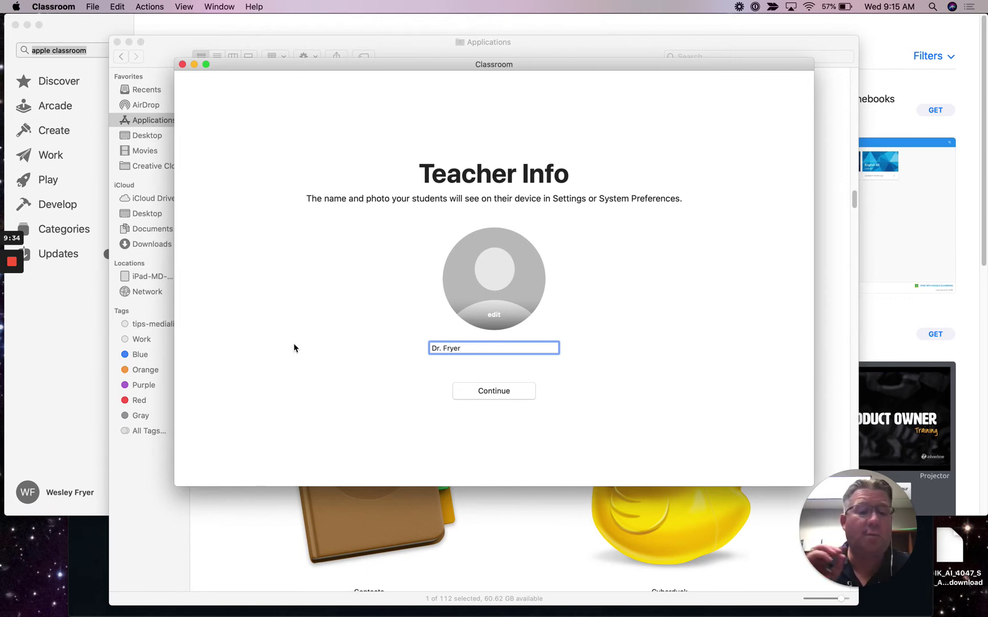
Step: Set a camera-taken profile photo and confirm the teacher info
{"action": "left_click", "coordinate": [494, 317]}
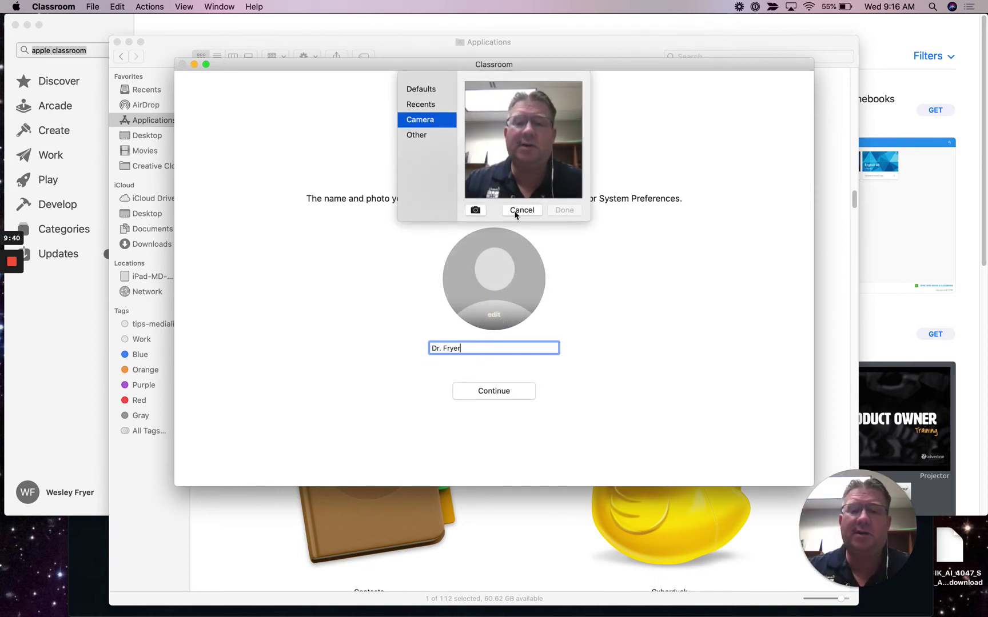
{"action": "left_click", "coordinate": [475, 211]}
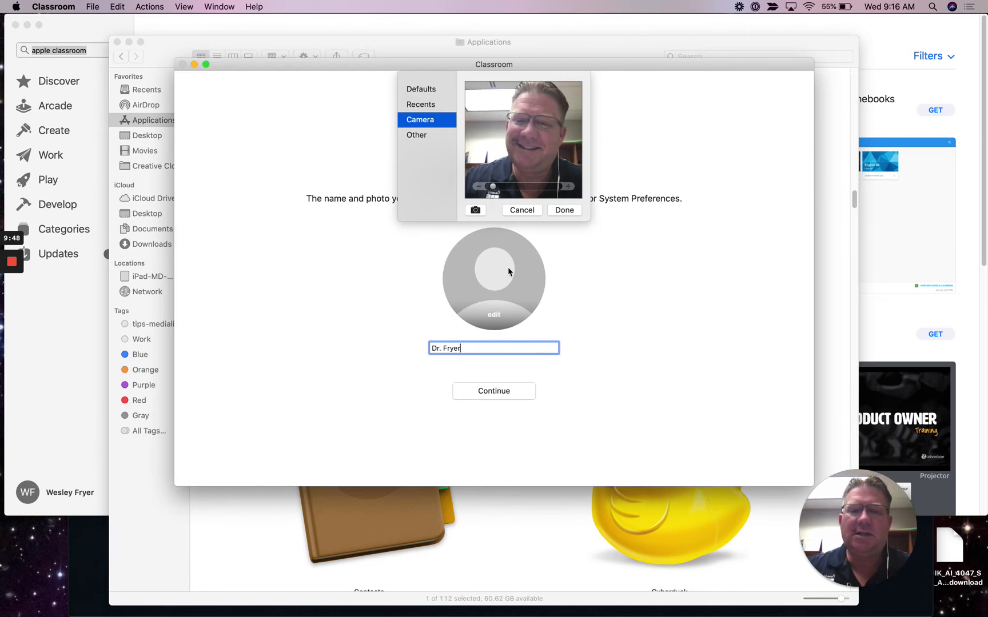
{"action": "left_click", "coordinate": [563, 210]}
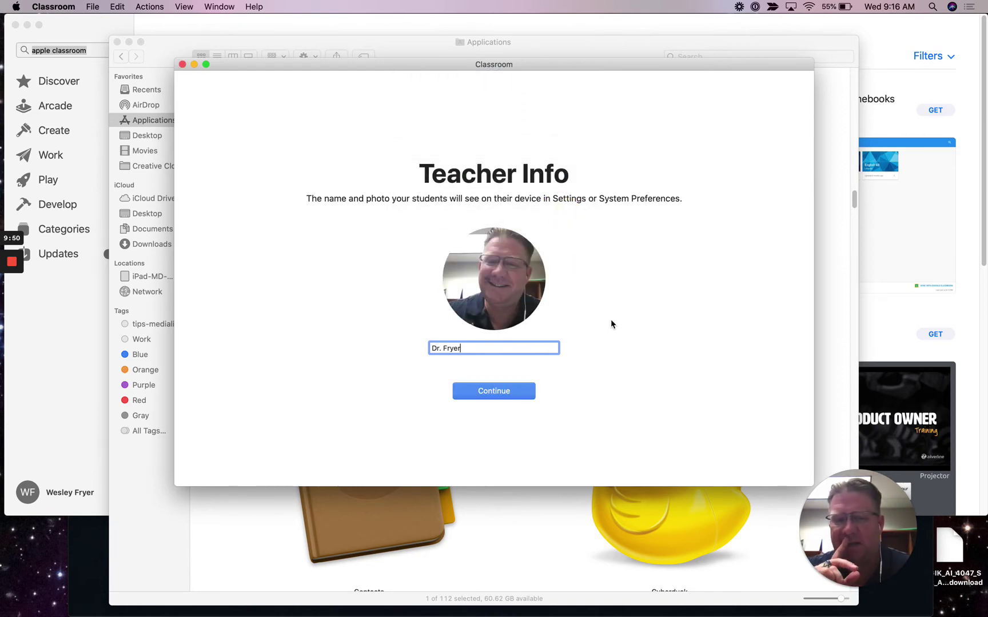
{"action": "left_click", "coordinate": [495, 391]}
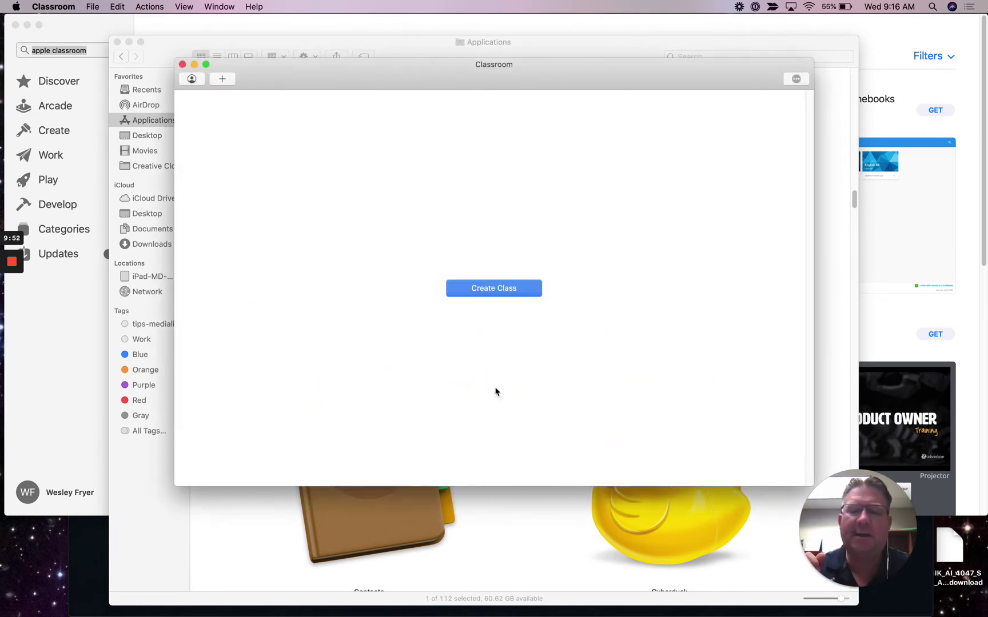
Step: Create a new class named 'Computer 6-2 Spring'
{"action": "left_click", "coordinate": [495, 287]}
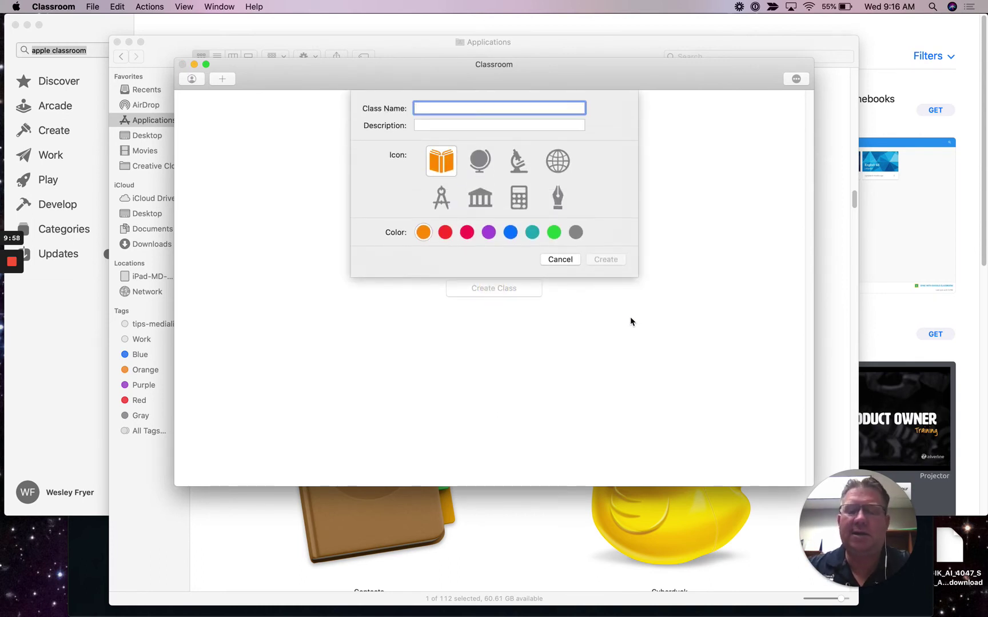
{"action": "type", "text": "Computer "}
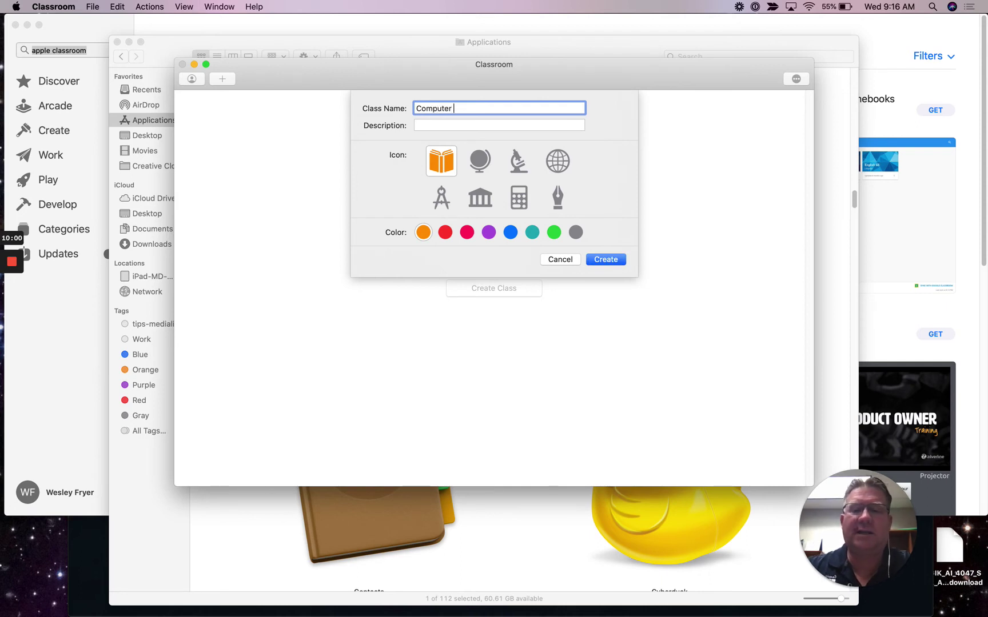
{"action": "type", "text": "6-2 Spring"}
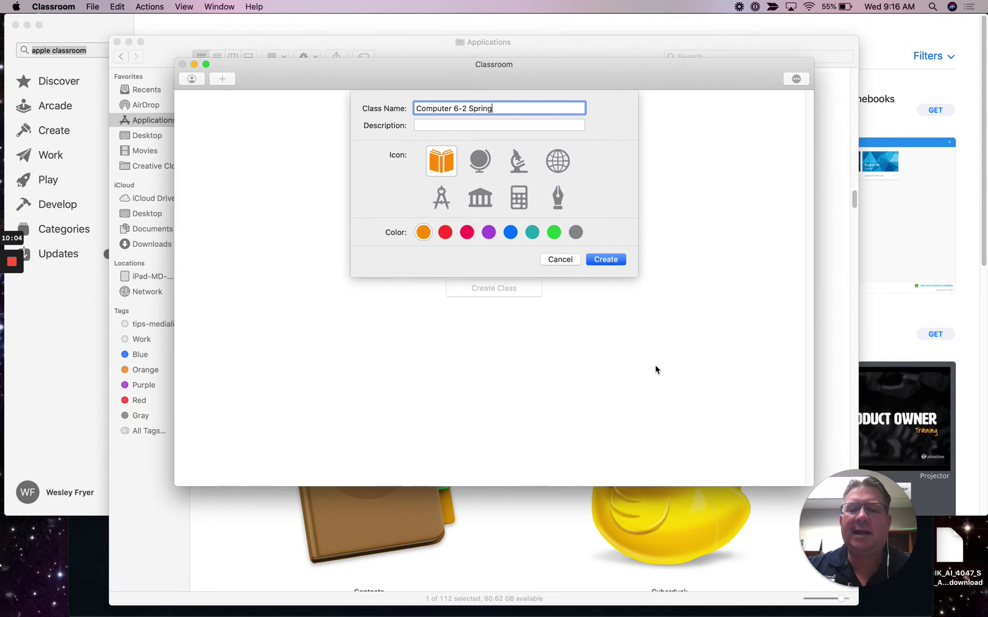
{"action": "left_click", "coordinate": [606, 261]}
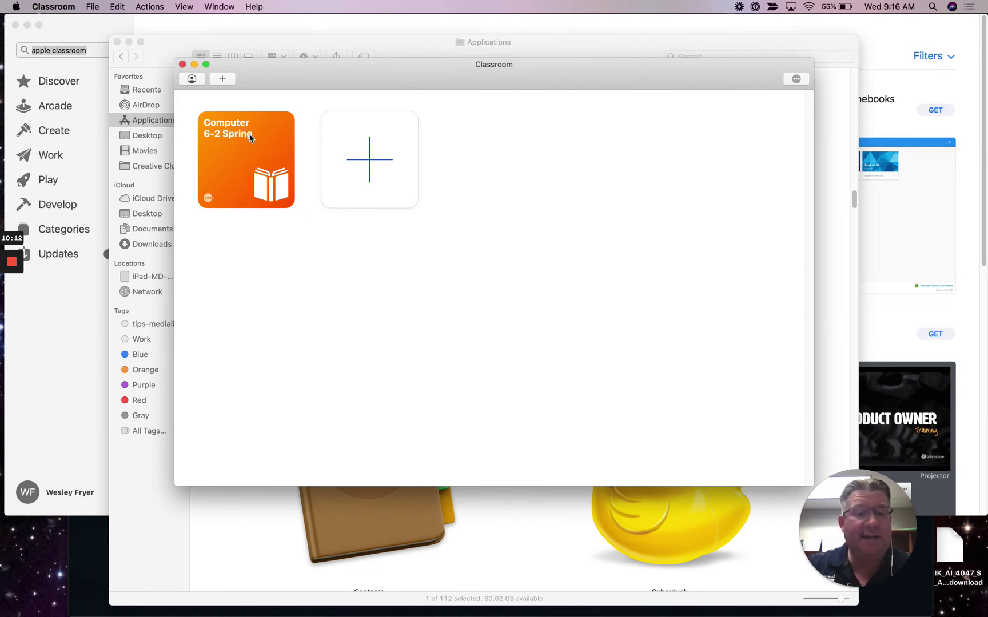
Step: Open Computer 6-2 Spring, generate its join code, and switch to the mirrored iPad
{"action": "left_click", "coordinate": [249, 137]}
{"action": "left_click", "coordinate": [250, 167]}
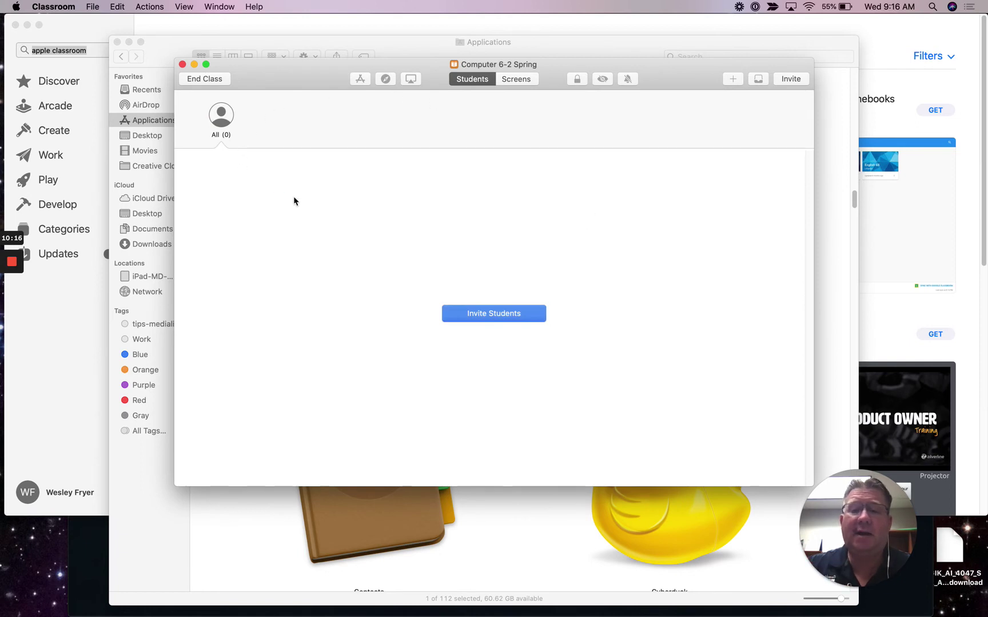
{"action": "left_click", "coordinate": [512, 315]}
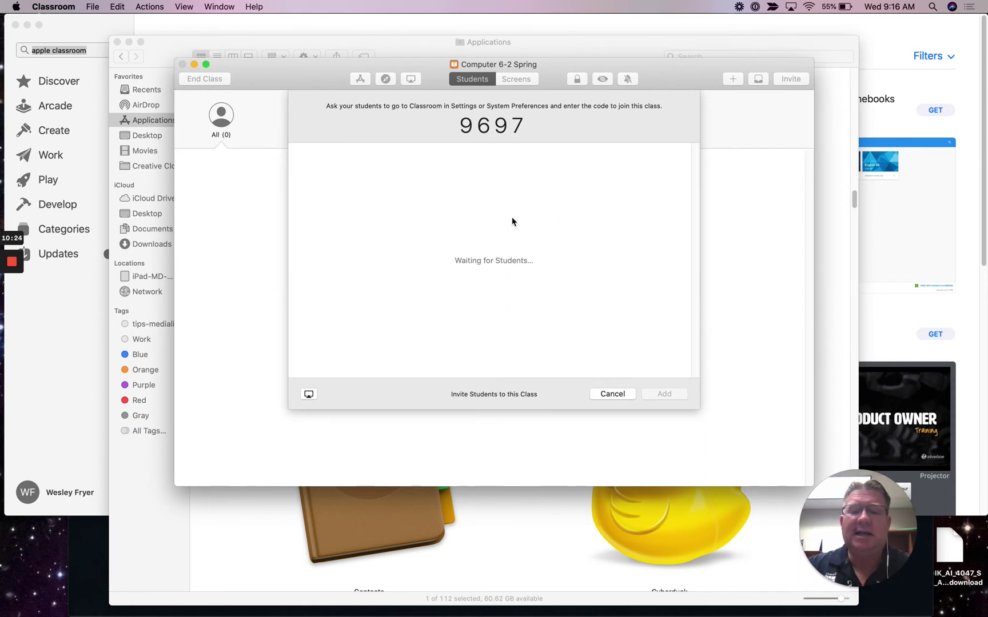
{"action": "key", "text": "super+Tab"}
{"action": "key", "text": "super+Tab"}
{"action": "key", "text": "super+Tab"}
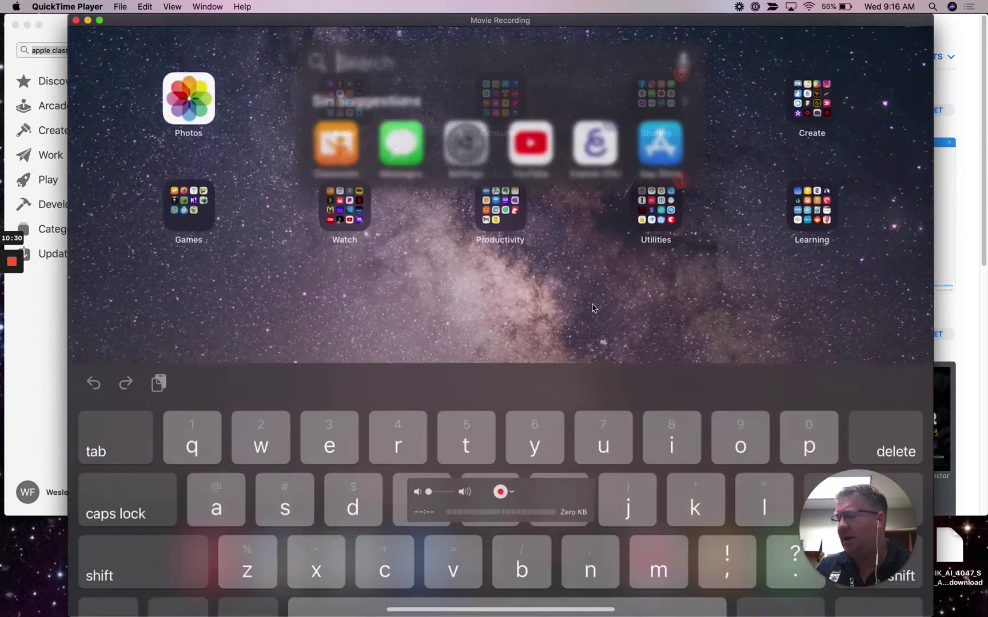
Step: On the iPad, open Settings and go to the Classroom settings
{"action": "type", "text": "settings"}
{"action": "key", "text": "Return"}
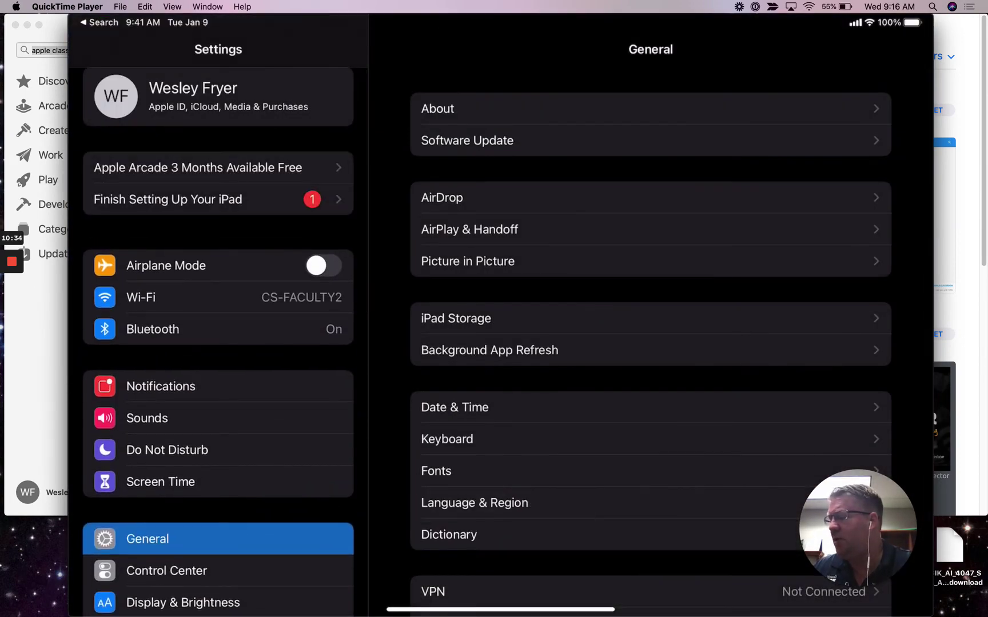
{"action": "left_click", "coordinate": [218, 297]}
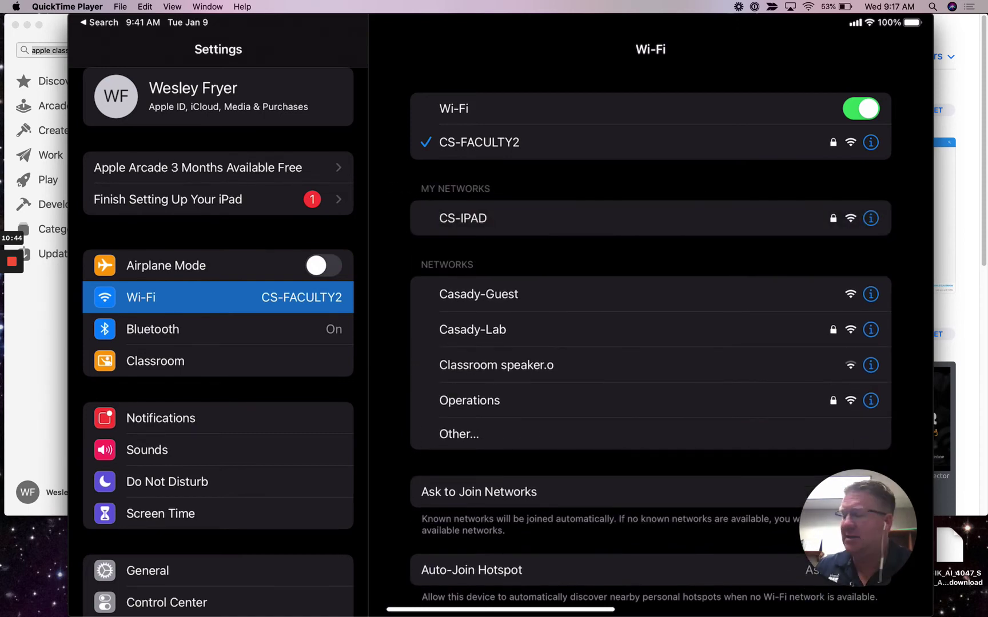
{"action": "left_click", "coordinate": [155, 361]}
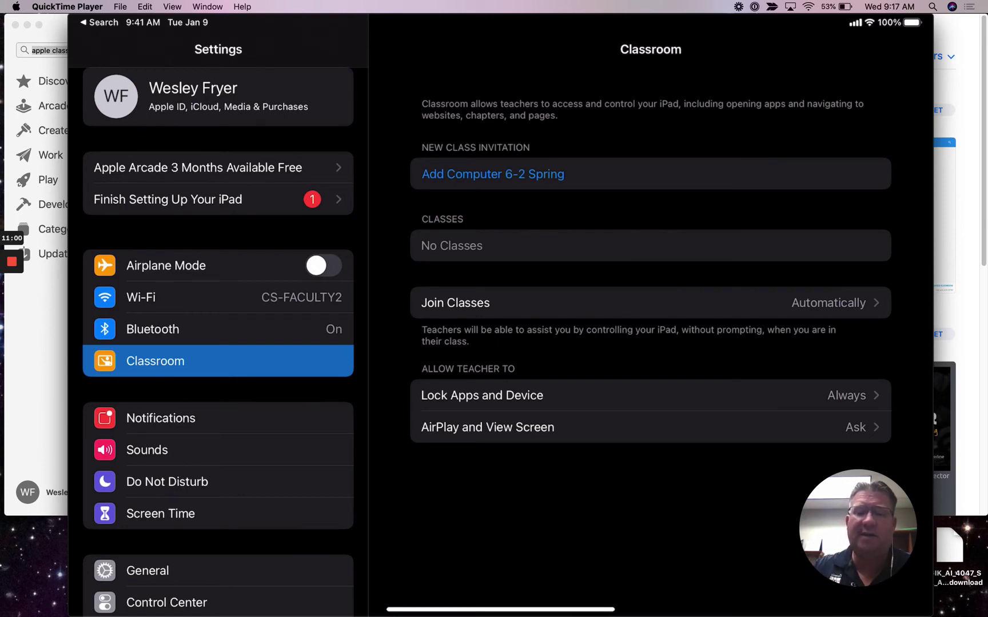
Step: Check the join code on the Mac, then accept the Computer 6-2 Spring invitation
{"action": "key", "text": "super+Tab"}
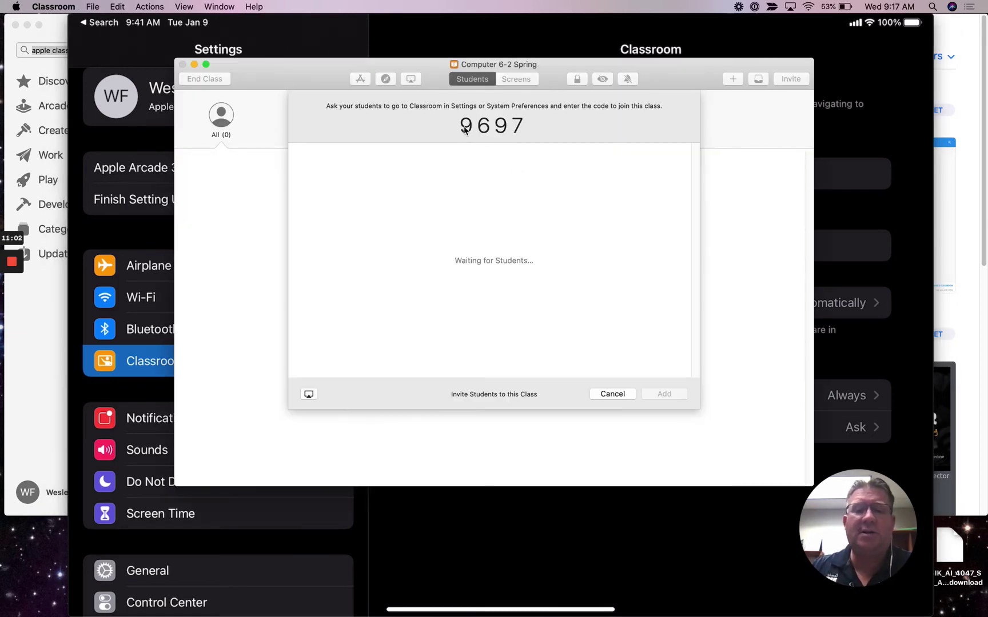
{"action": "key", "text": "super+Tab"}
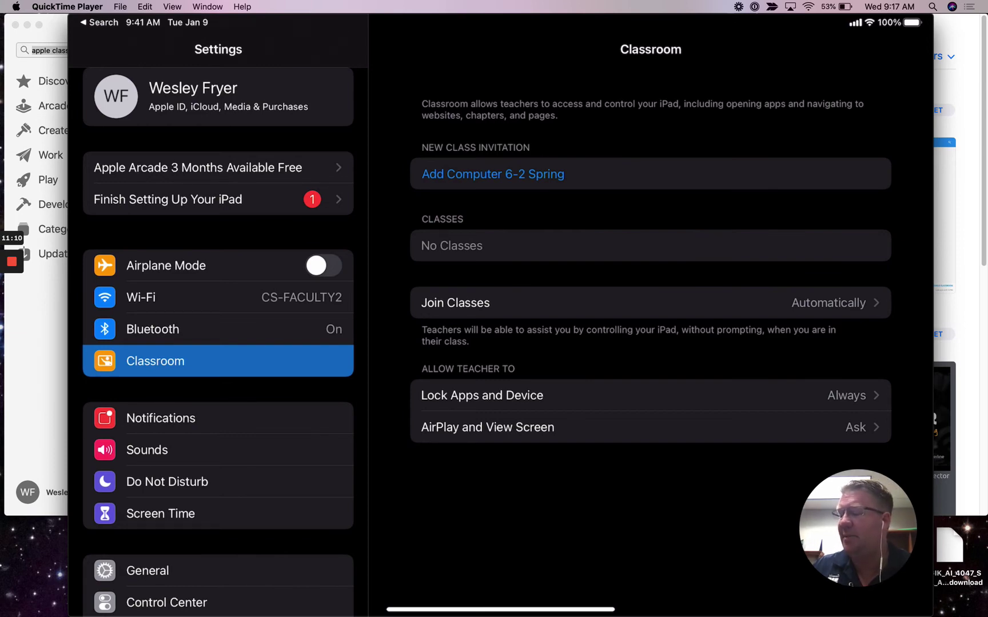
{"action": "left_click", "coordinate": [493, 173]}
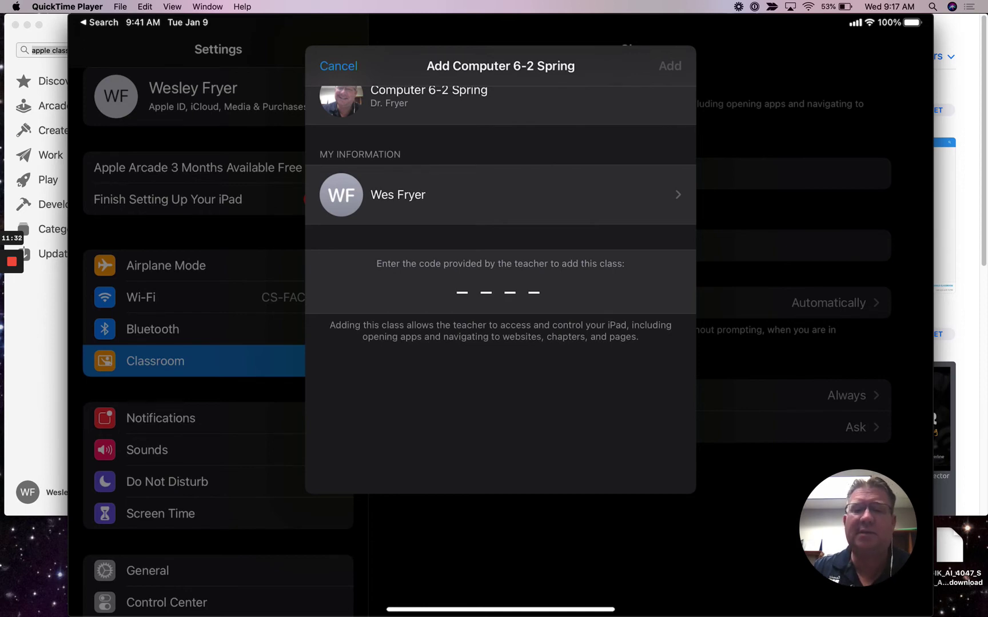
Step: Enter join code 9697 on the iPad to join the class
{"action": "key", "text": "super+Tab"}
{"action": "key", "text": "super+Tab"}
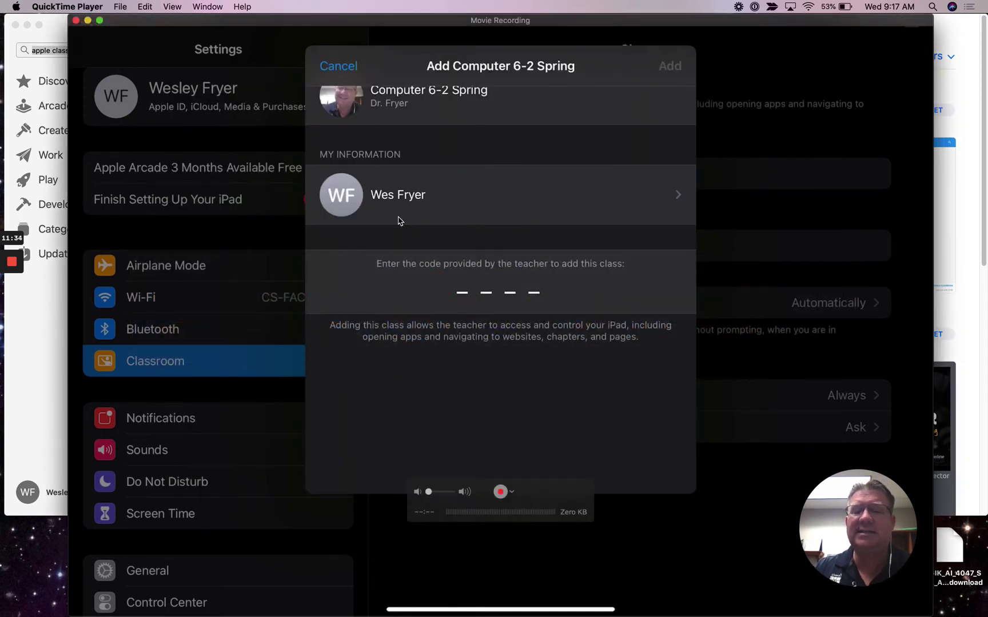
{"action": "type", "text": "96"}
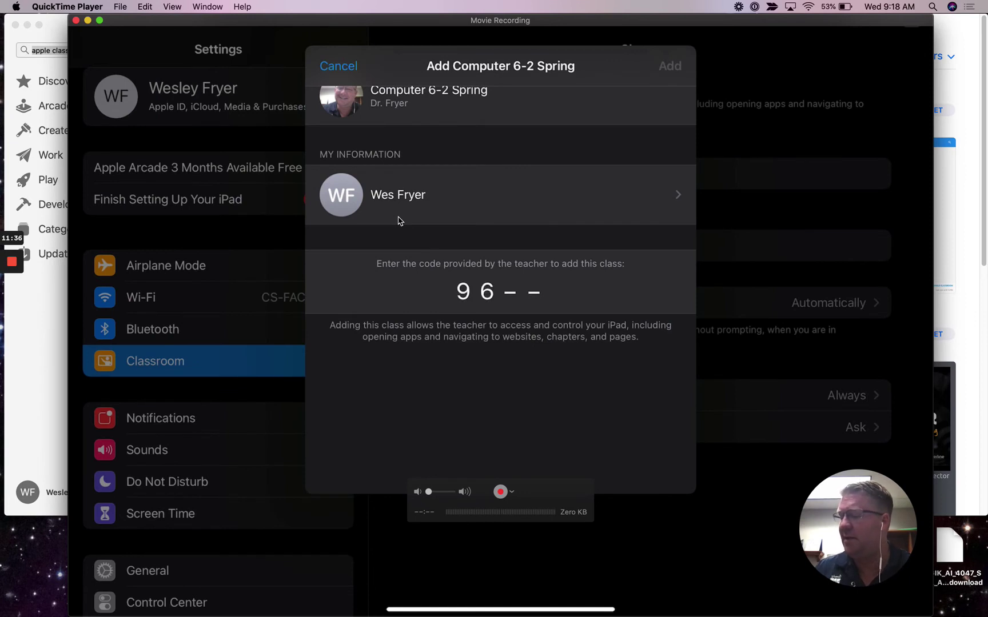
{"action": "type", "text": "97"}
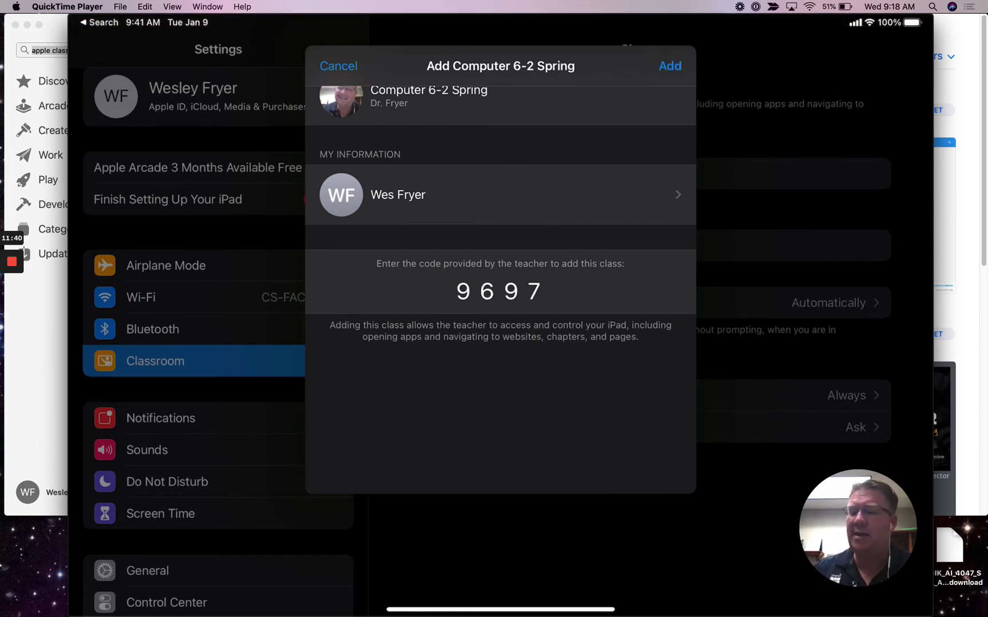
{"action": "key", "text": "Return"}
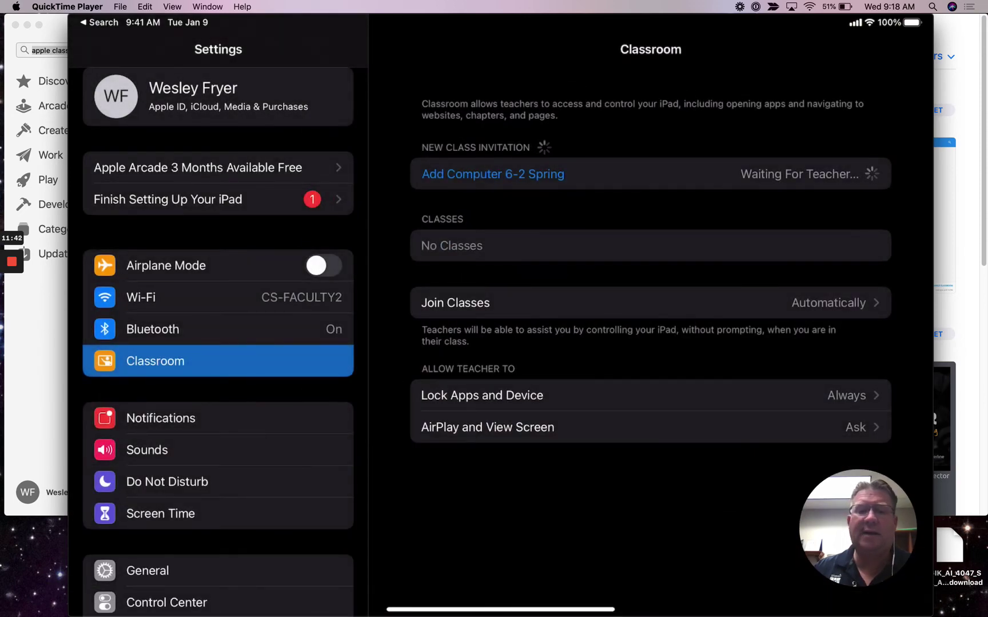
Step: Add the waiting student in Classroom and select their tile in the roster
{"action": "key", "text": "super+Tab"}
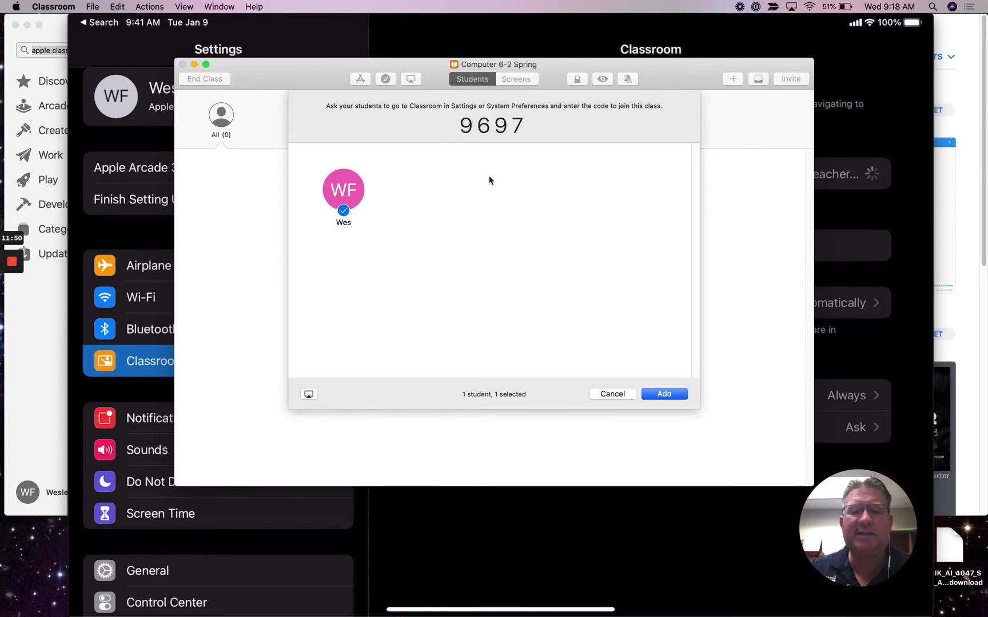
{"action": "left_click", "coordinate": [658, 394]}
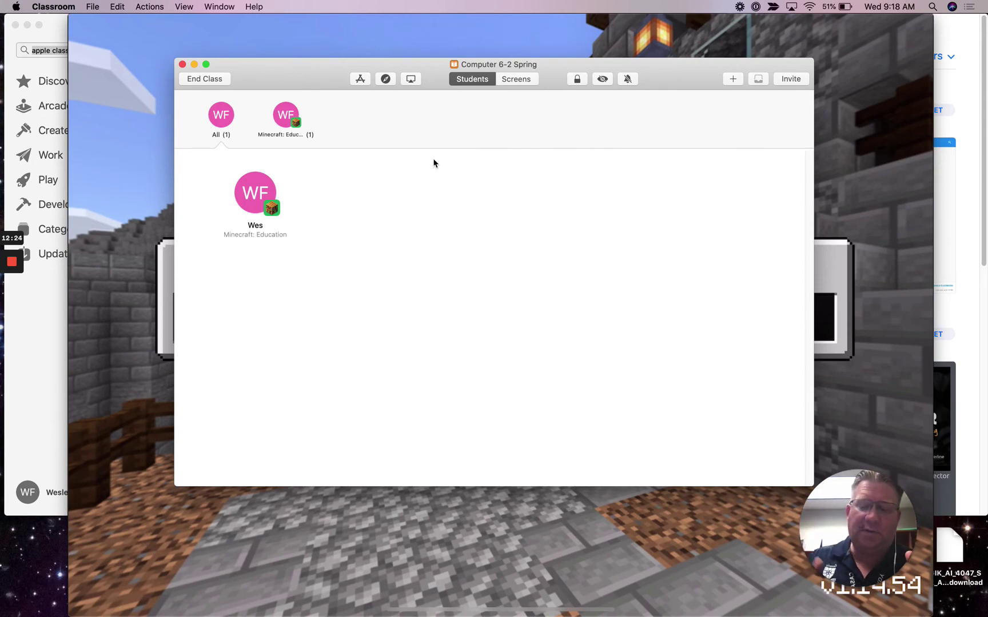
{"action": "key", "text": "super+Tab"}
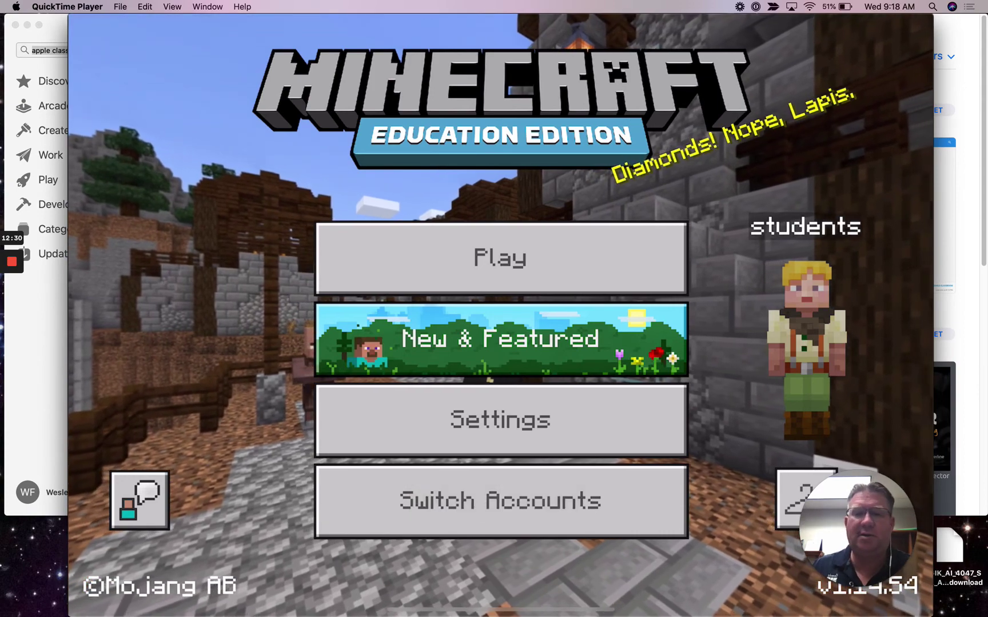
{"action": "key", "text": "super+Tab"}
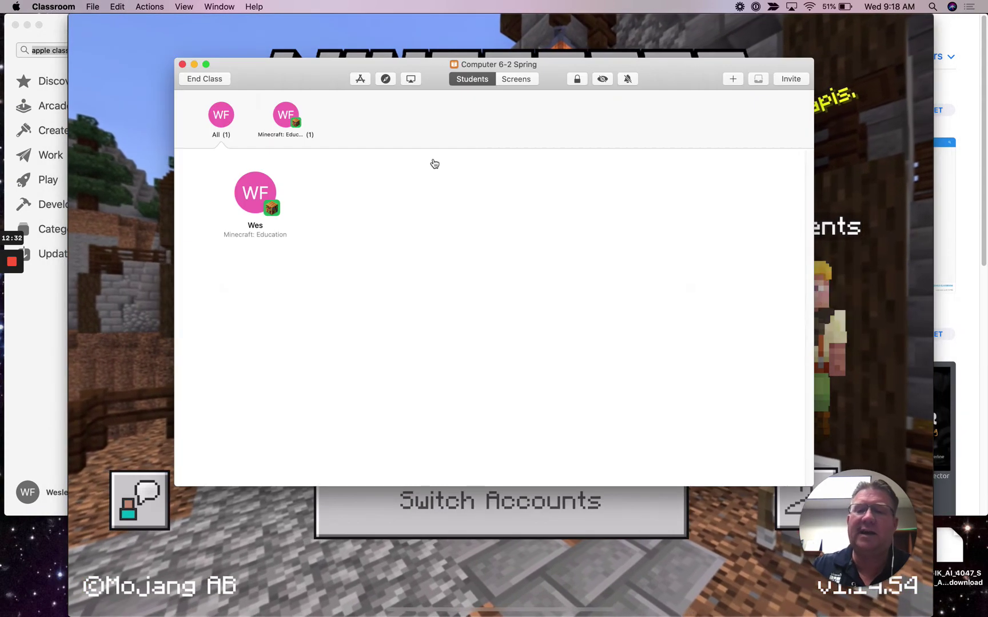
{"action": "left_click", "coordinate": [276, 207]}
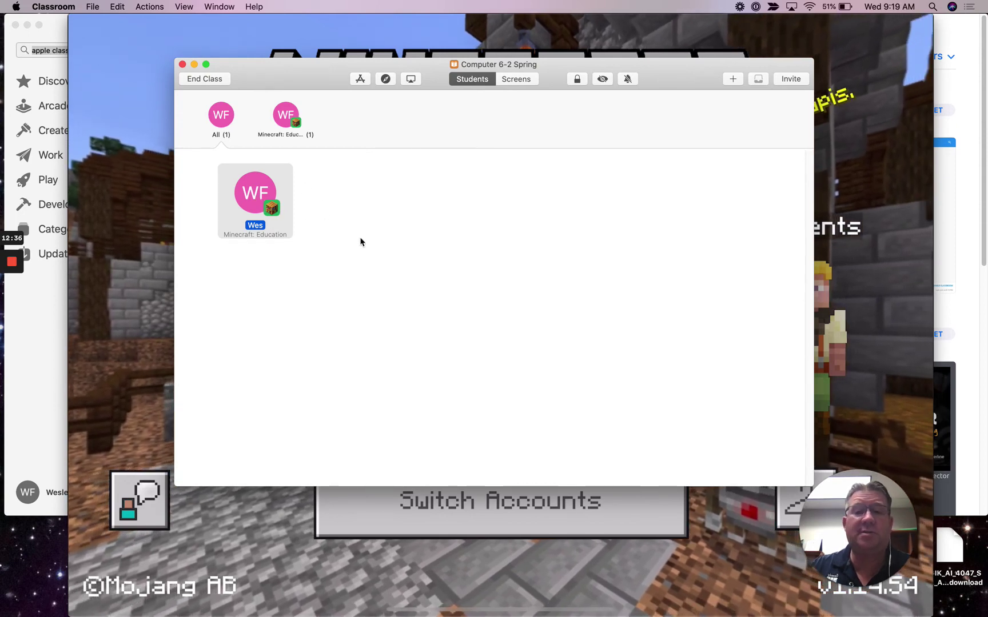
{"action": "left_click", "coordinate": [268, 205]}
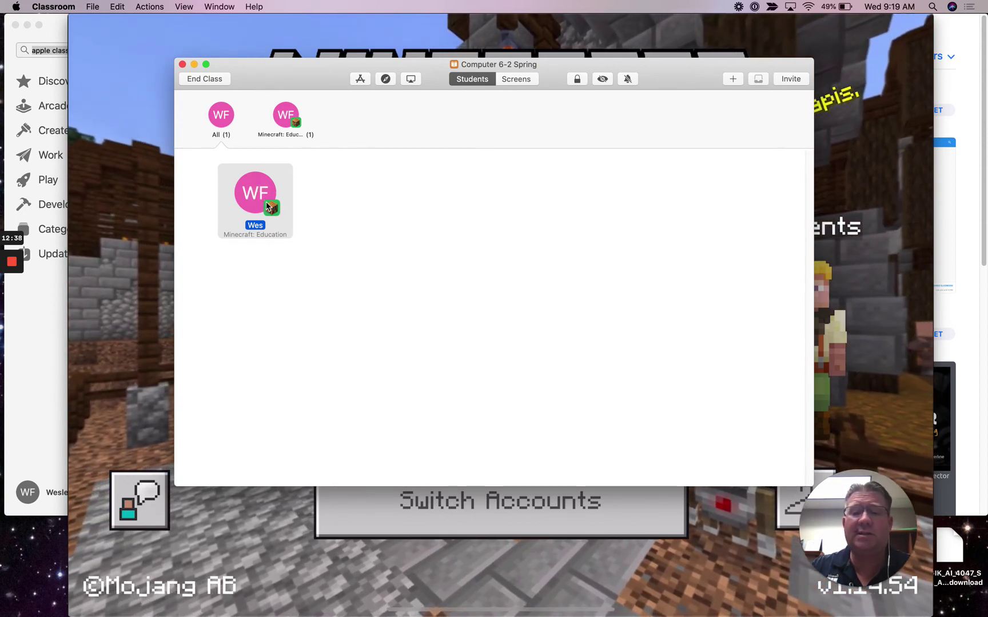
Step: Request the student's screen view, allow it once on the iPad, and view it in Classroom
{"action": "double_click", "coordinate": [268, 205]}
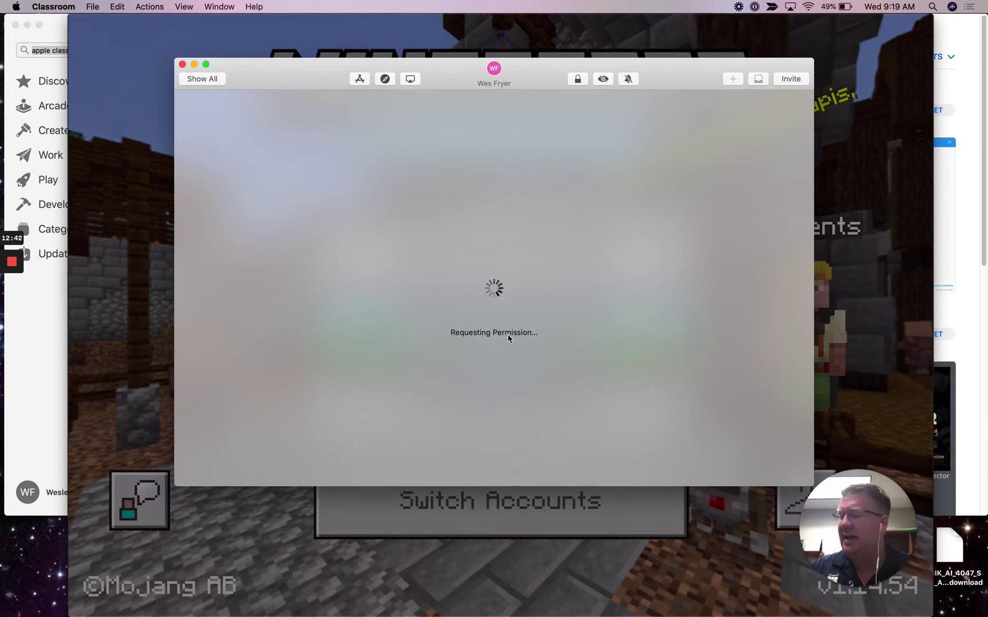
{"action": "key", "text": "super+Tab"}
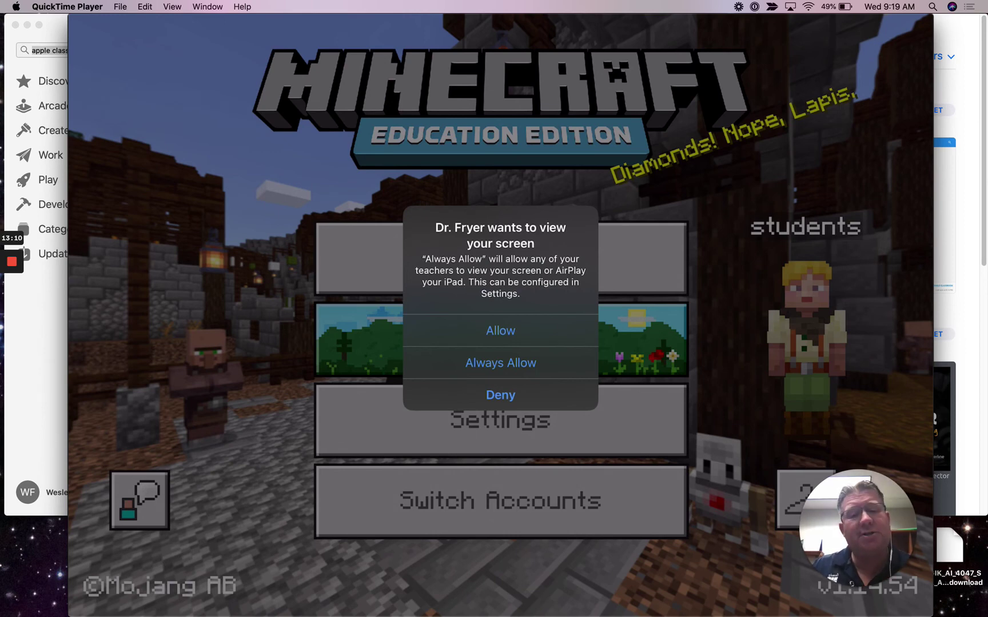
{"action": "left_click", "coordinate": [501, 331]}
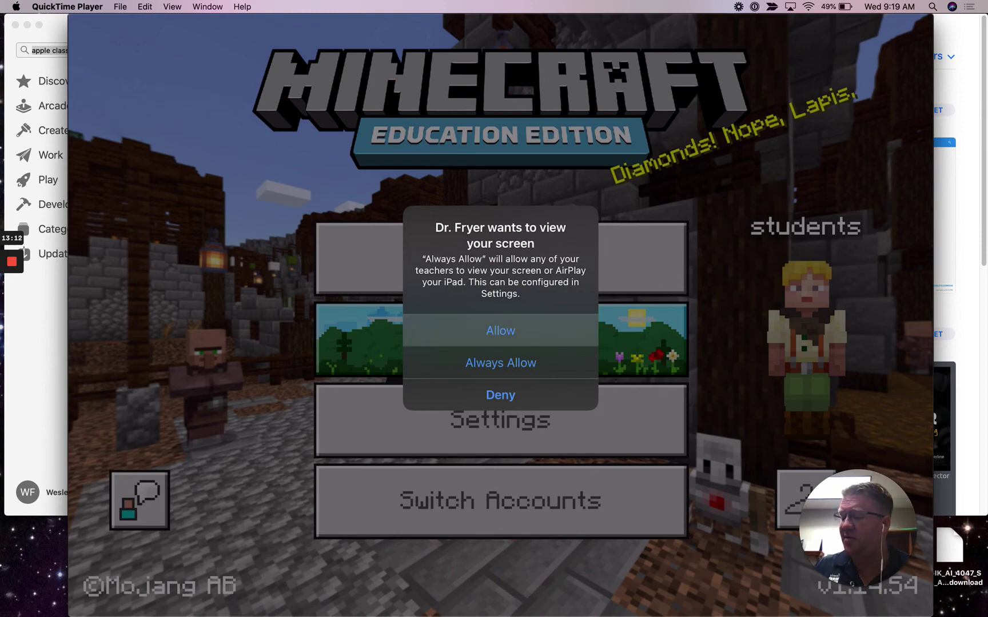
{"action": "key", "text": "super+Tab"}
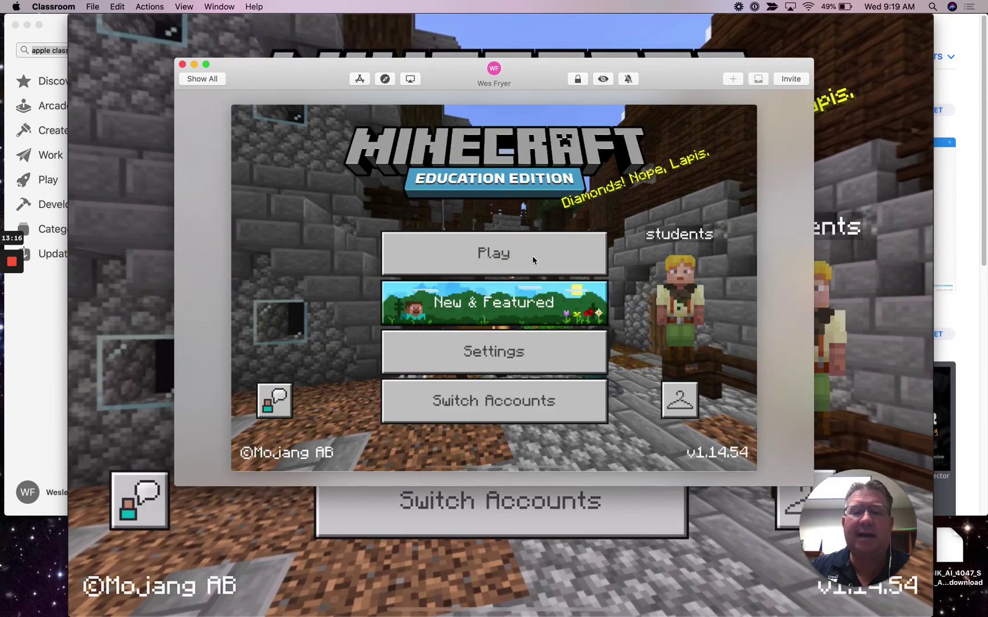
Step: Return to the Computer 6-2 Spring roster and enlarge the class window to full screen
{"action": "left_click_drag", "start_coordinate": [311, 82], "coordinate": [195, 38]}
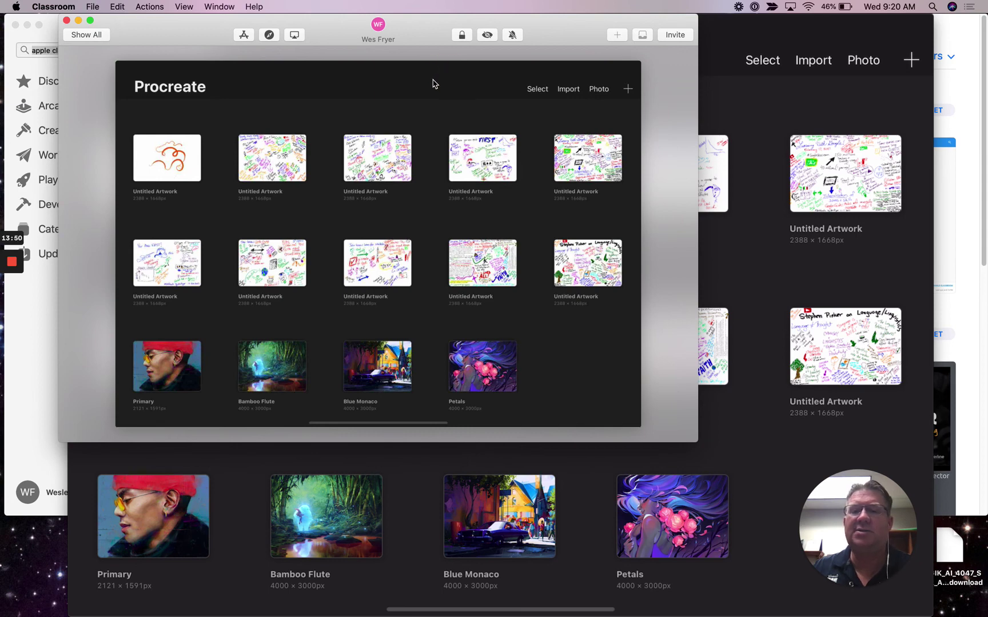
{"action": "left_click", "coordinate": [103, 36]}
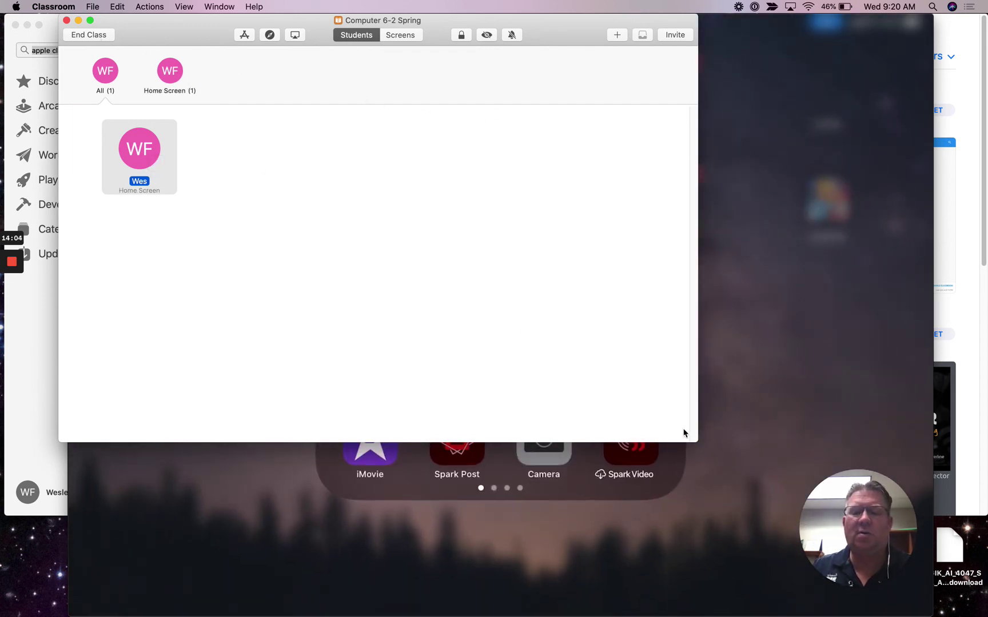
{"action": "left_click_drag", "start_coordinate": [694, 434], "coordinate": [986, 615]}
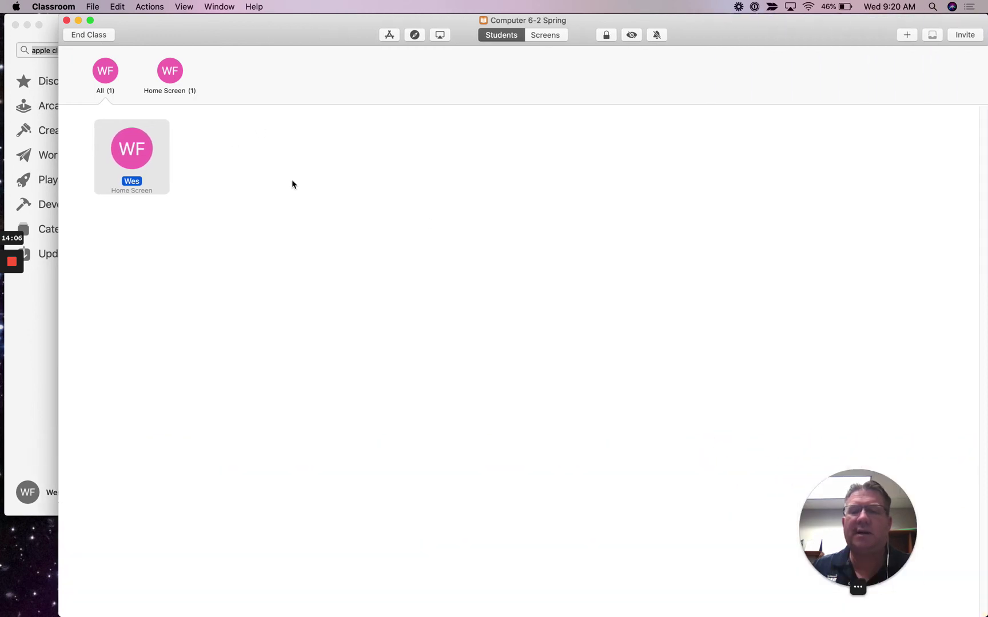
{"action": "left_click_drag", "start_coordinate": [283, 33], "coordinate": [234, 31]}
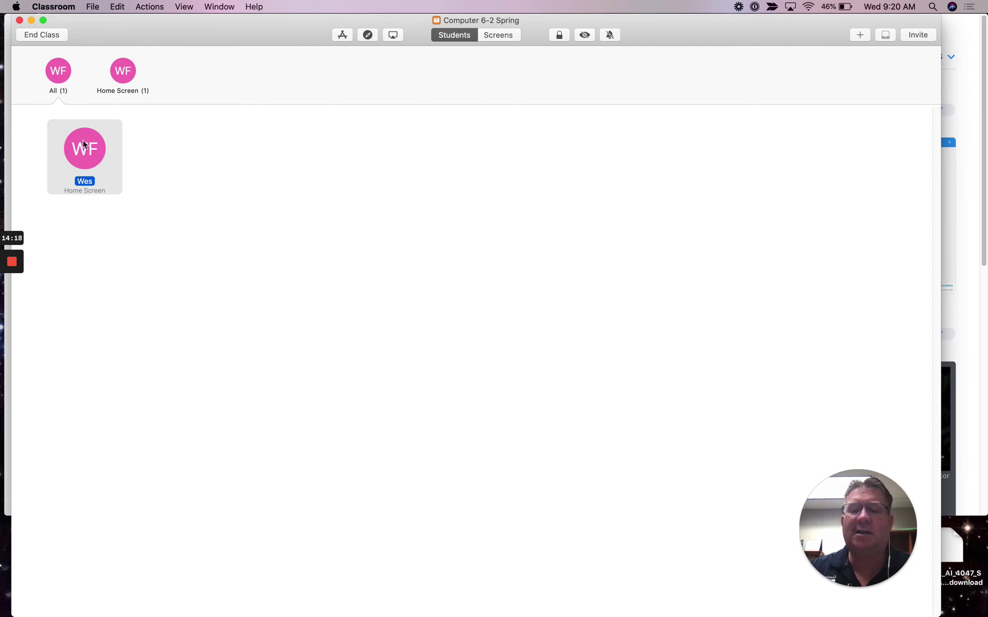
Step: Open the student's screen view, go back to the class, and select the iPad
{"action": "double_click", "coordinate": [92, 165]}
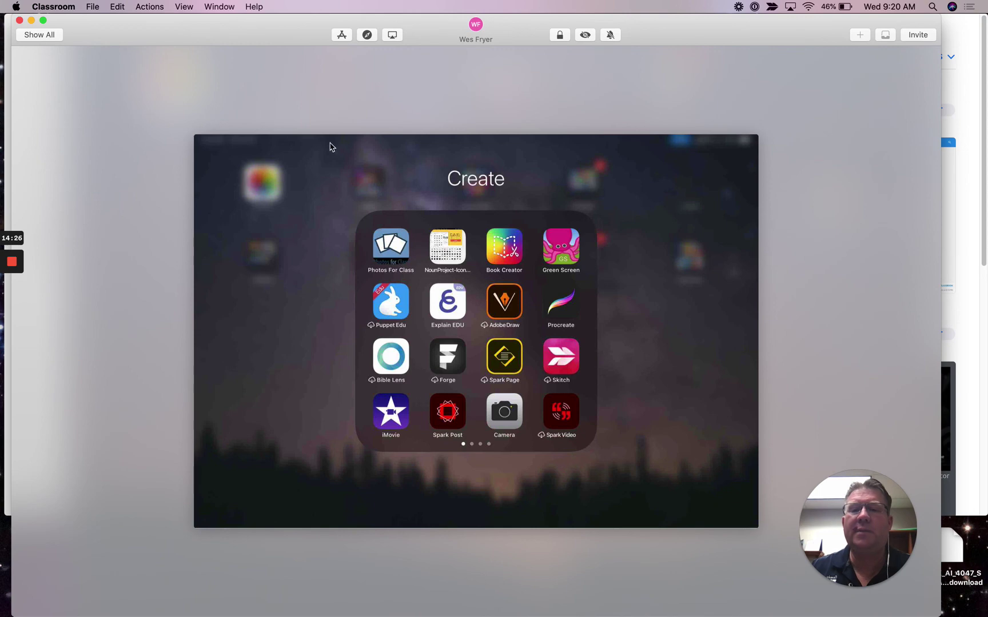
{"action": "left_click", "coordinate": [247, 155]}
{"action": "left_click", "coordinate": [202, 150]}
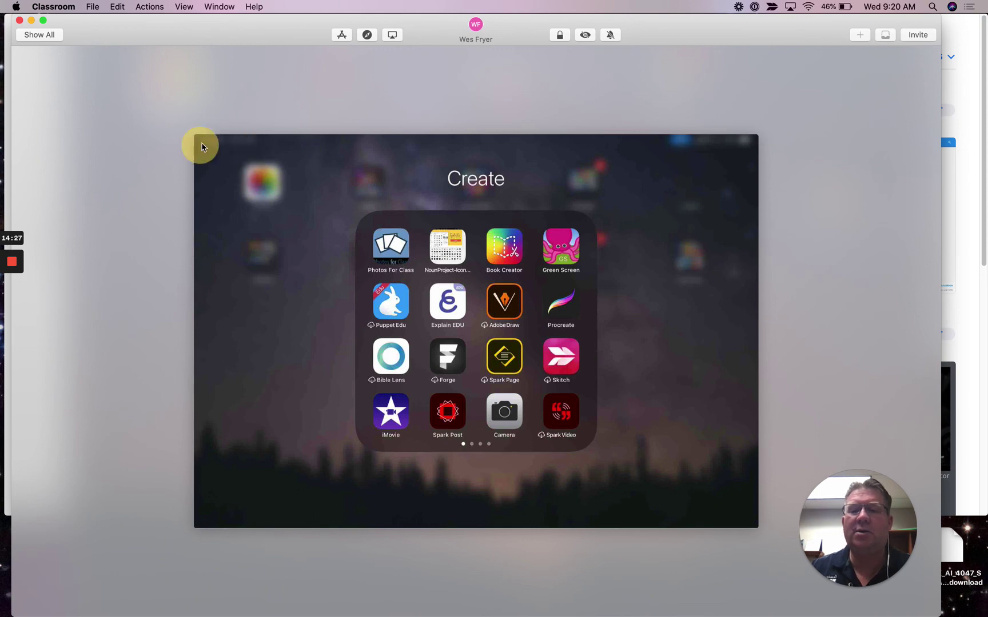
{"action": "left_click", "coordinate": [47, 36]}
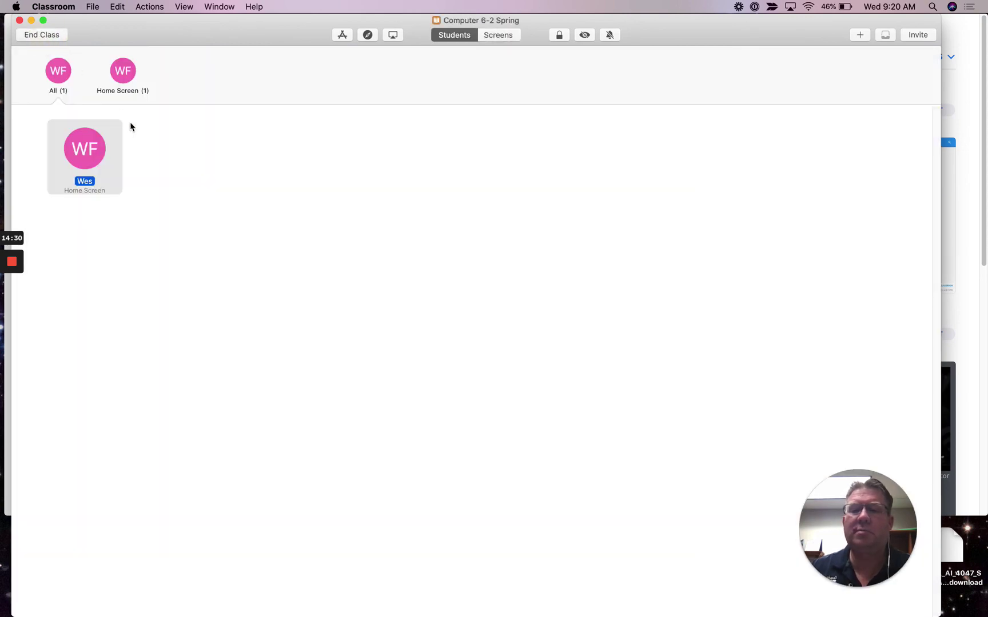
Step: Open the student's actions, cancel the Navigate sheet, and show the actions menu again
{"action": "right_click", "coordinate": [108, 144]}
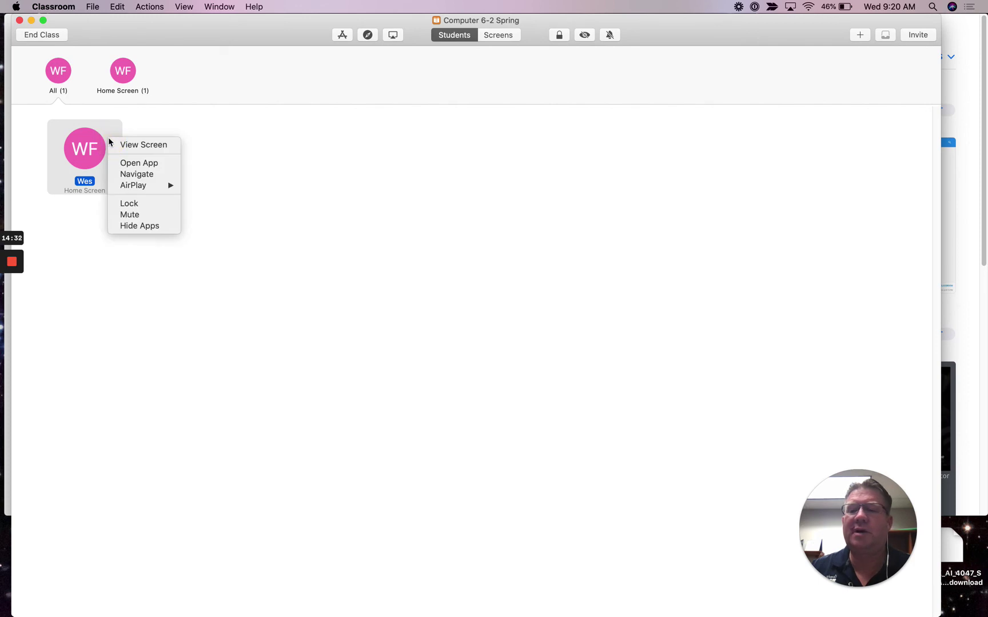
{"action": "left_click", "coordinate": [187, 120]}
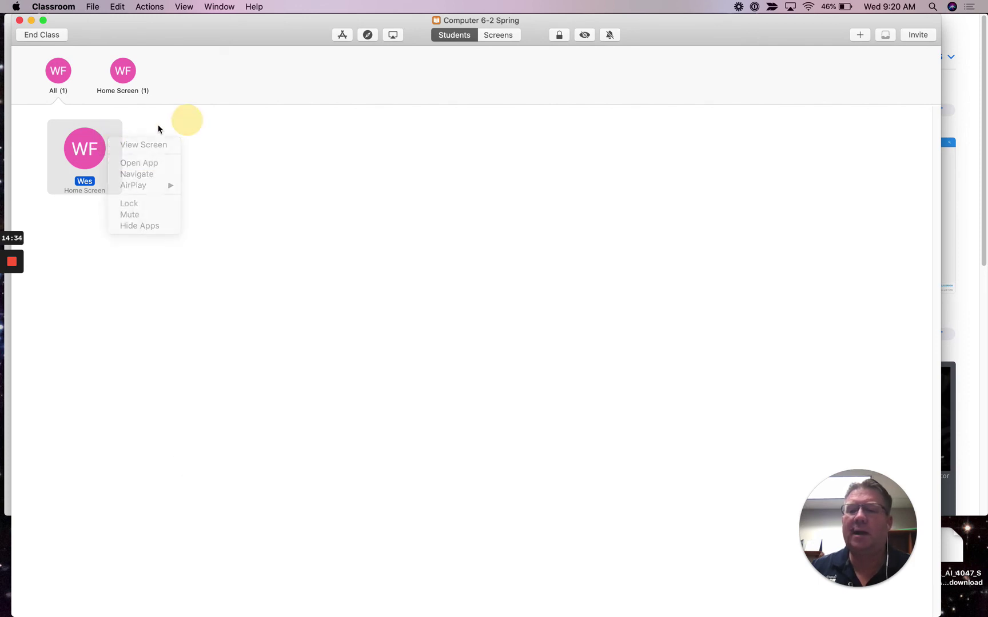
{"action": "right_click", "coordinate": [92, 146]}
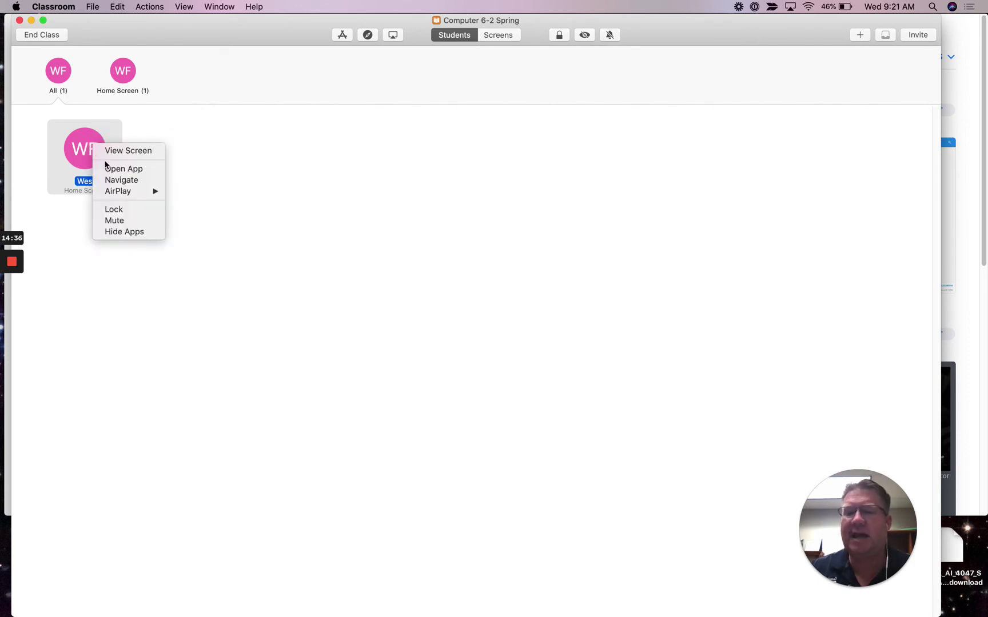
{"action": "left_click", "coordinate": [137, 182]}
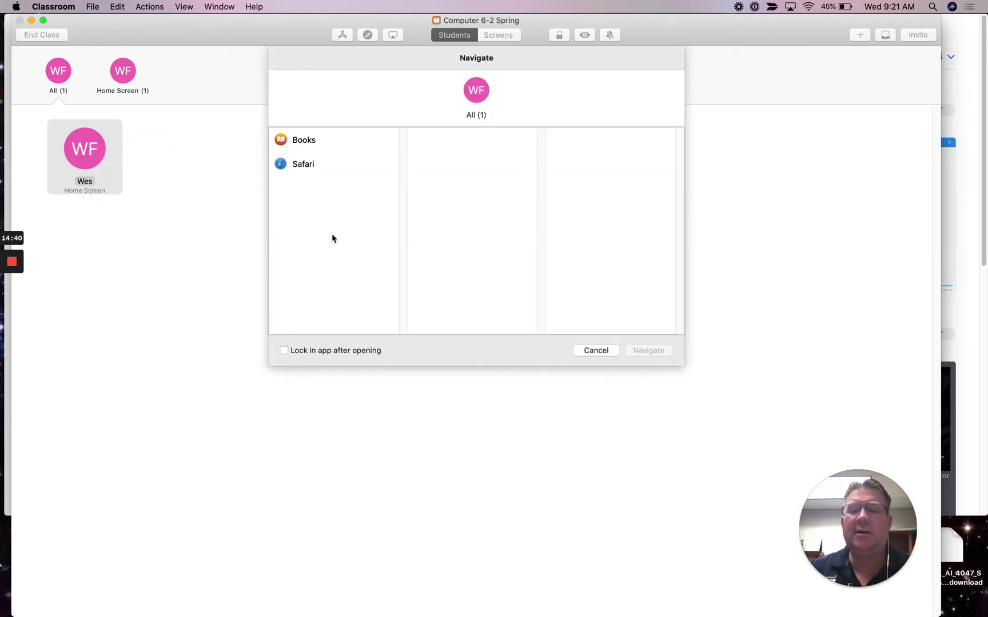
{"action": "left_click", "coordinate": [588, 350]}
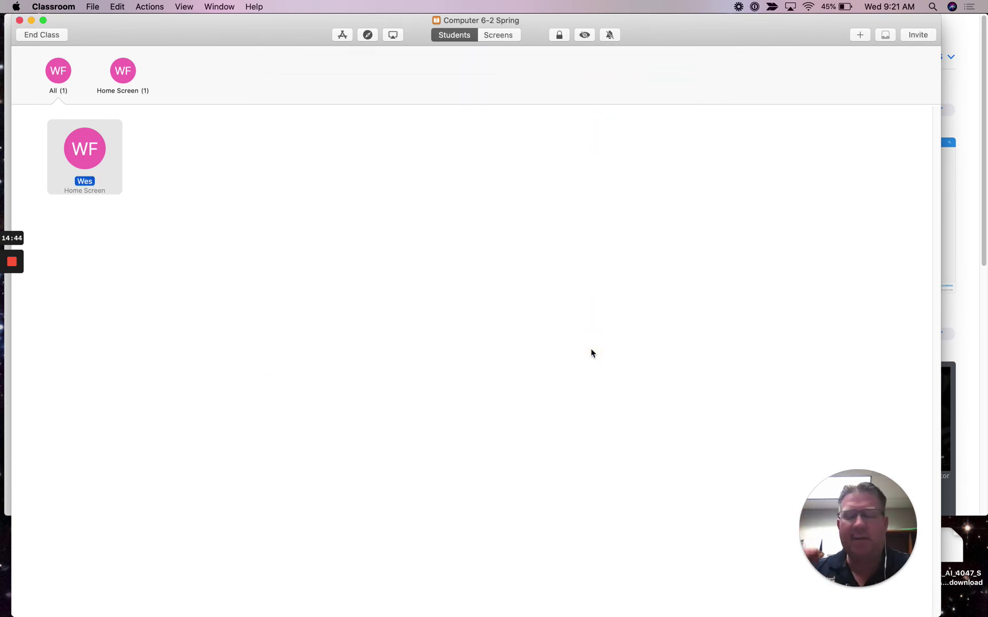
{"action": "right_click", "coordinate": [105, 150]}
{"action": "mouse_move", "coordinate": [123, 194]}
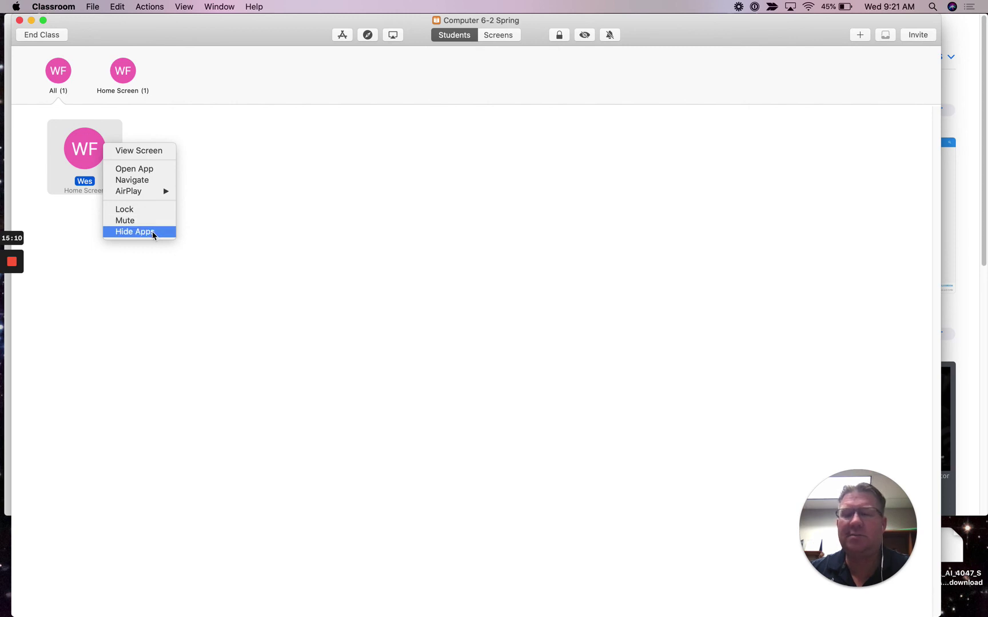
{"action": "left_click", "coordinate": [295, 204]}
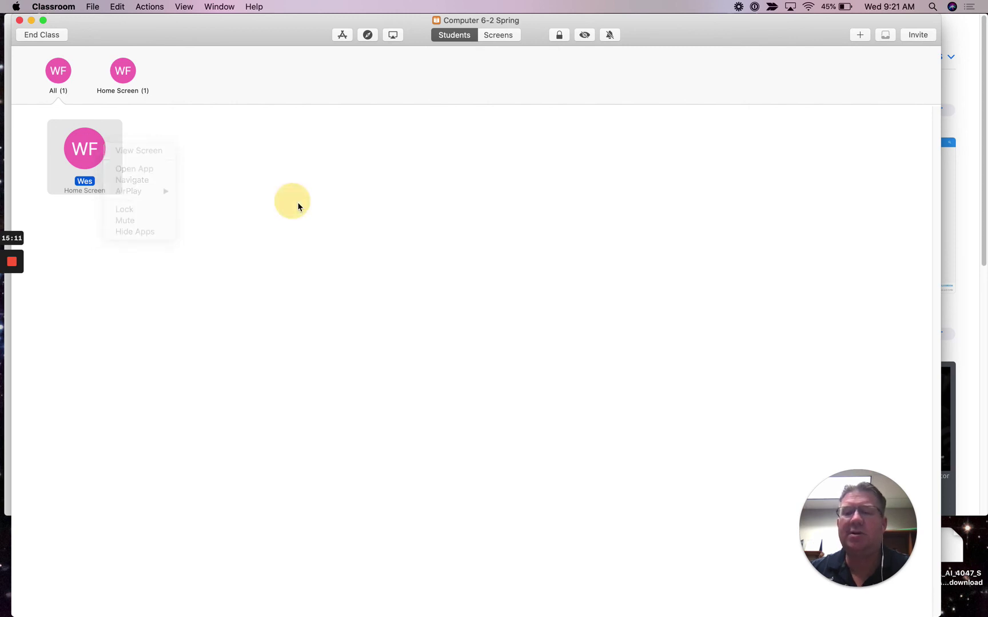
{"action": "left_click", "coordinate": [260, 8]}
{"action": "type", "text": "mute"}
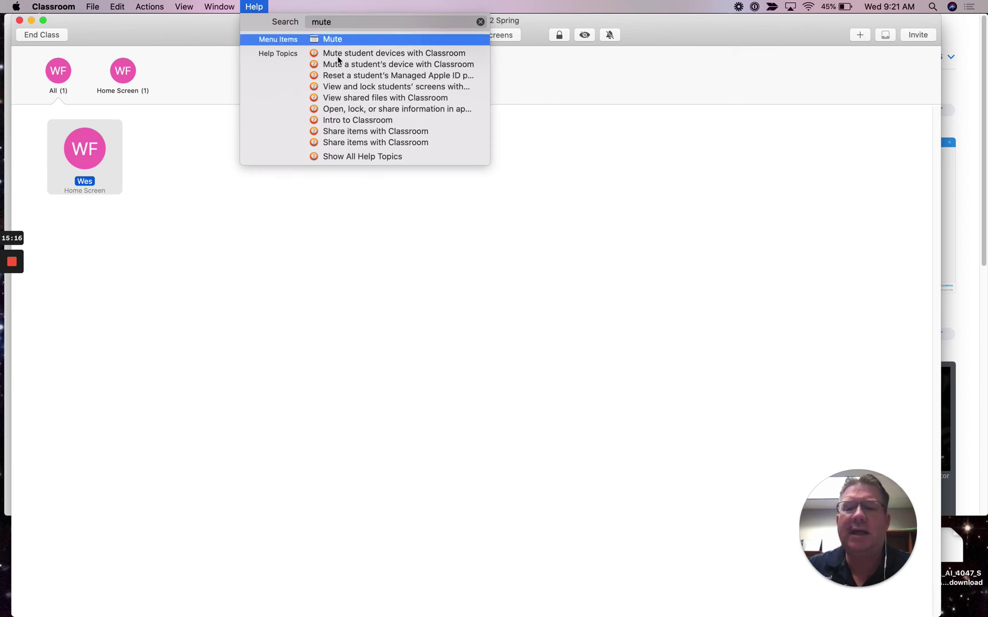
{"action": "left_click", "coordinate": [280, 4]}
{"action": "left_click", "coordinate": [266, 7]}
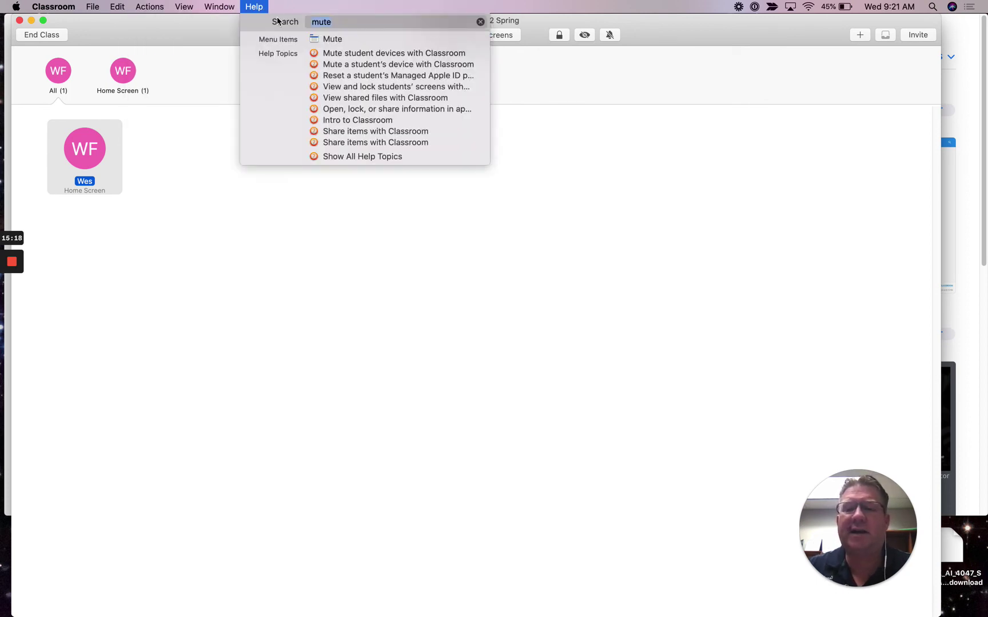
{"action": "left_click", "coordinate": [373, 58]}
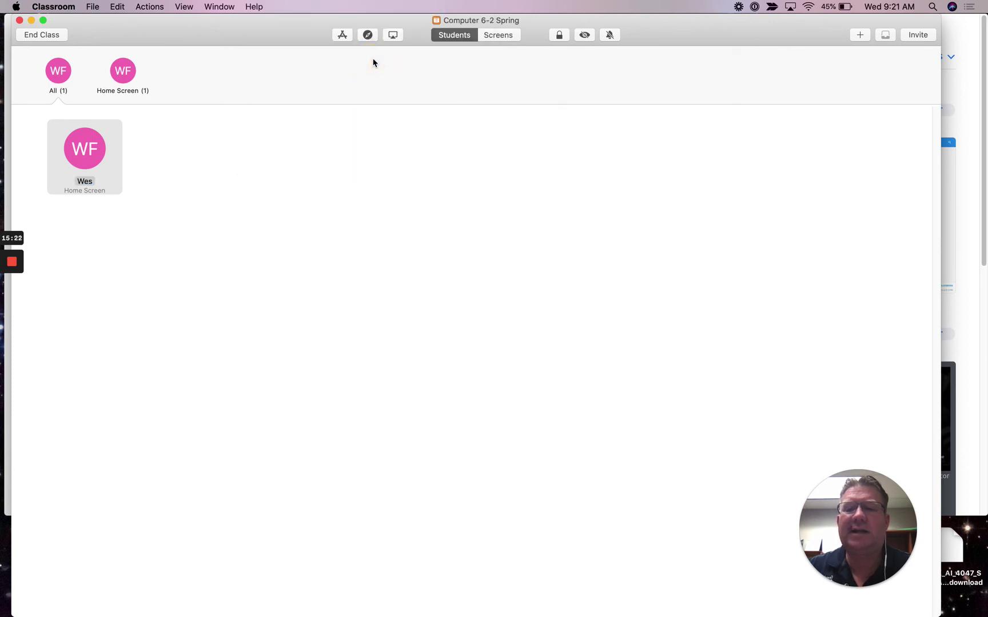
{"action": "left_click_drag", "start_coordinate": [836, 285], "coordinate": [466, 107]}
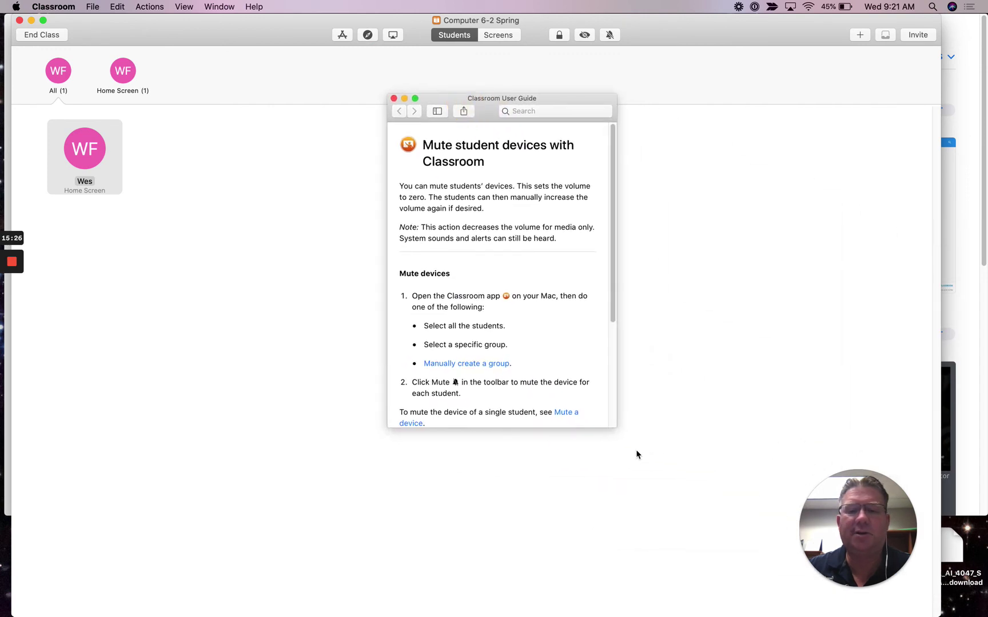
{"action": "left_click_drag", "start_coordinate": [614, 425], "coordinate": [740, 536]}
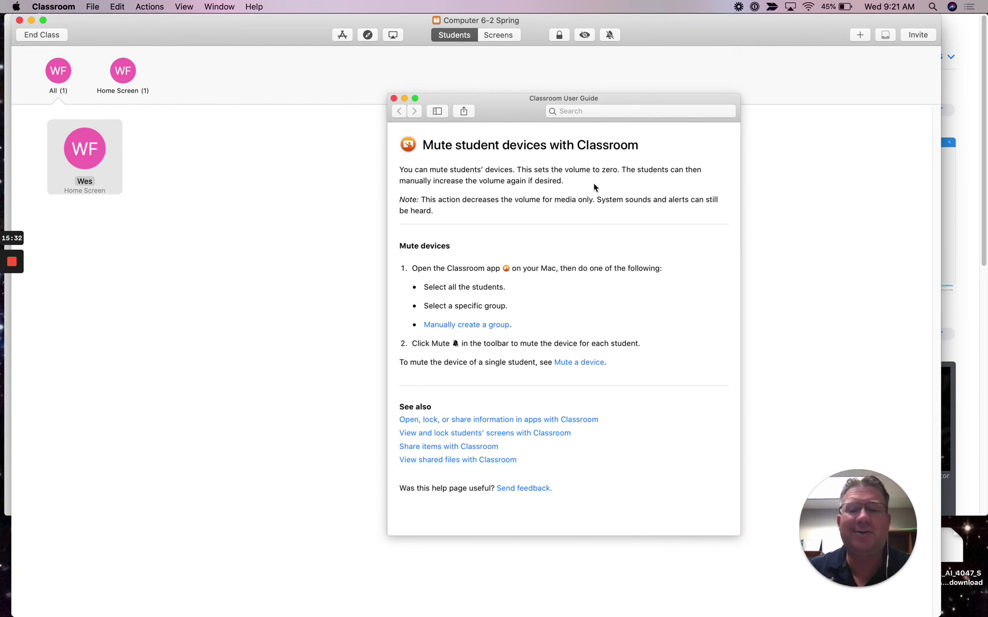
{"action": "left_click", "coordinate": [394, 98]}
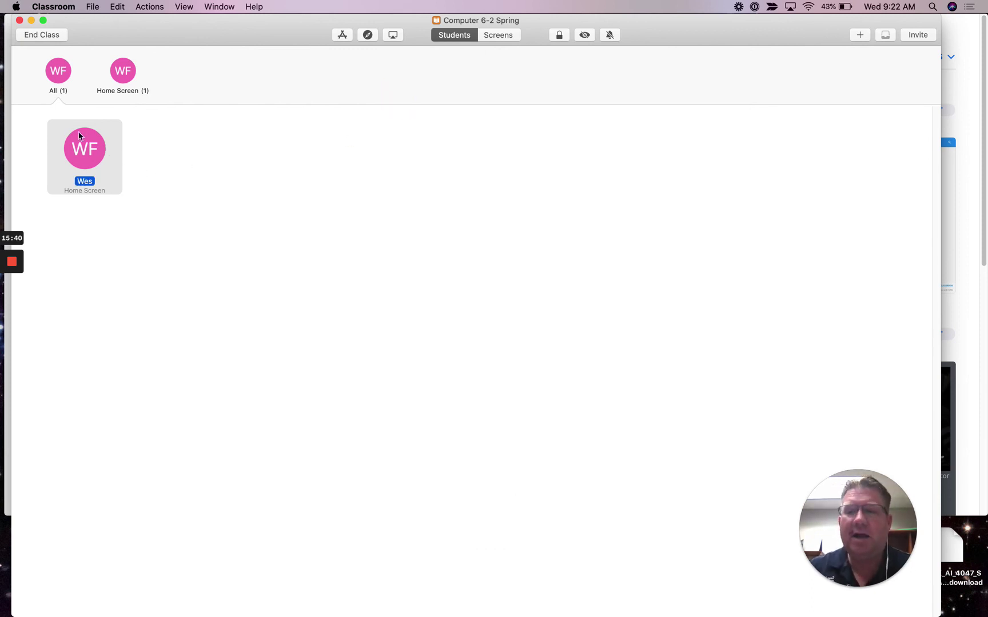
Step: Mute the student's iPad from the Actions menu
{"action": "left_click", "coordinate": [56, 82]}
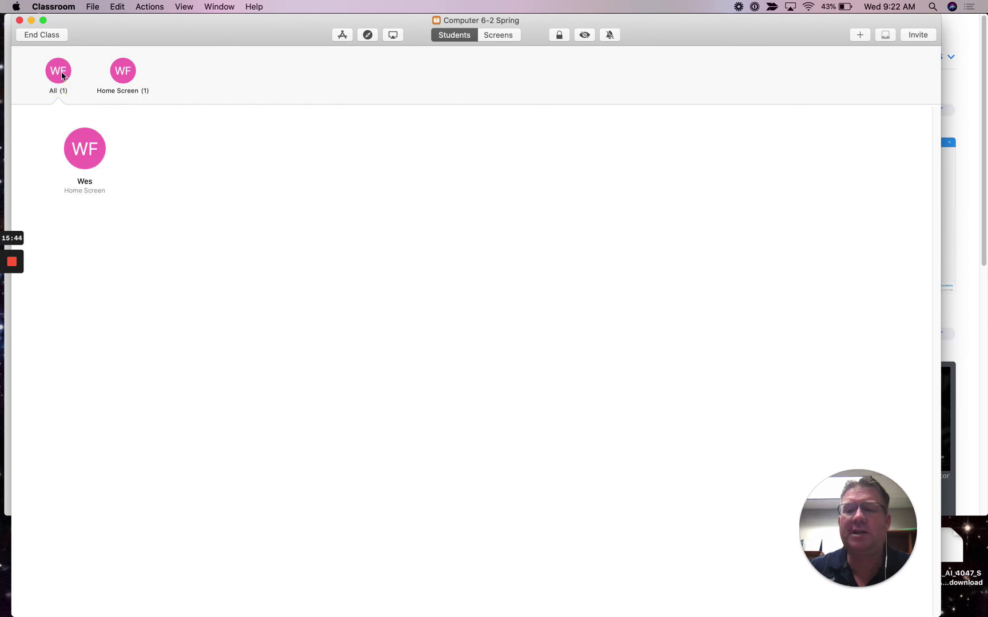
{"action": "left_click", "coordinate": [152, 6]}
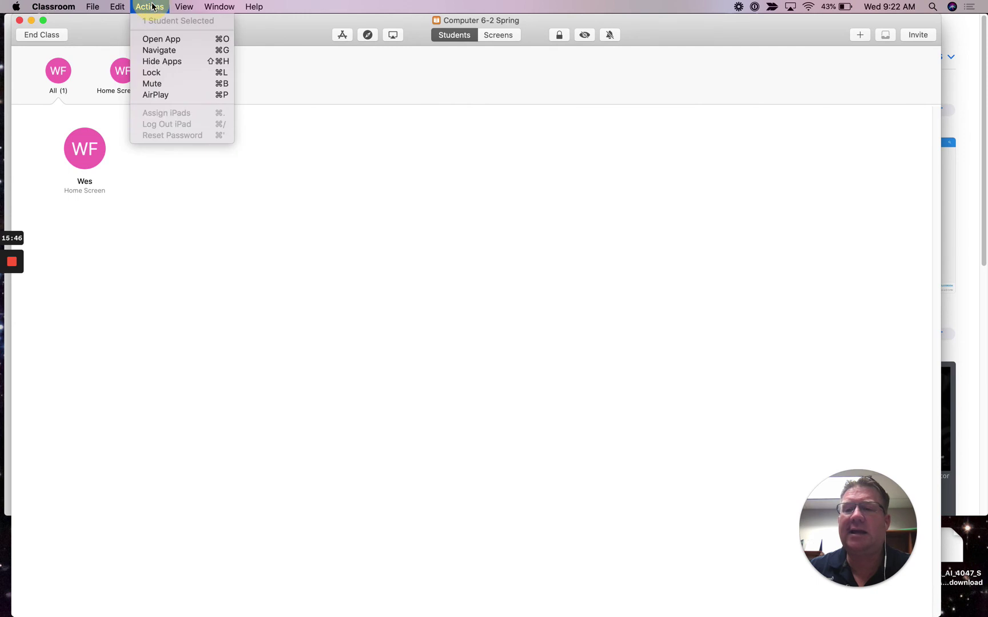
{"action": "left_click", "coordinate": [170, 72]}
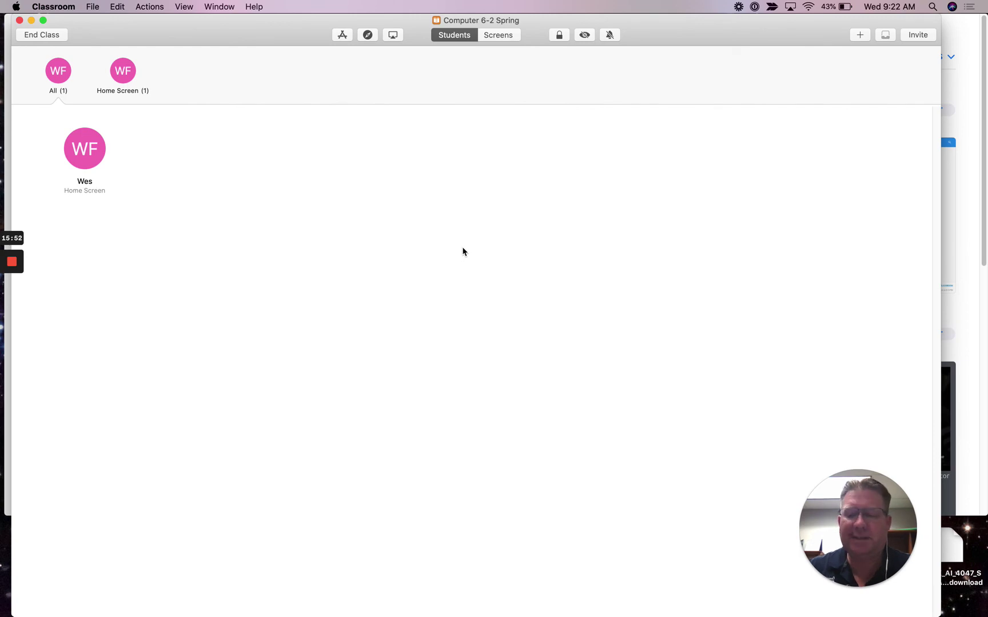
Step: Show slide 19 of 'Apple Classroom 101 for iPad Teachers' in Chrome
{"action": "key", "text": "super+Tab"}
{"action": "key", "text": "super+Tab"}
{"action": "key", "text": "super+Tab"}
{"action": "key", "text": "super+Tab"}
{"action": "key", "text": "super+Tab"}
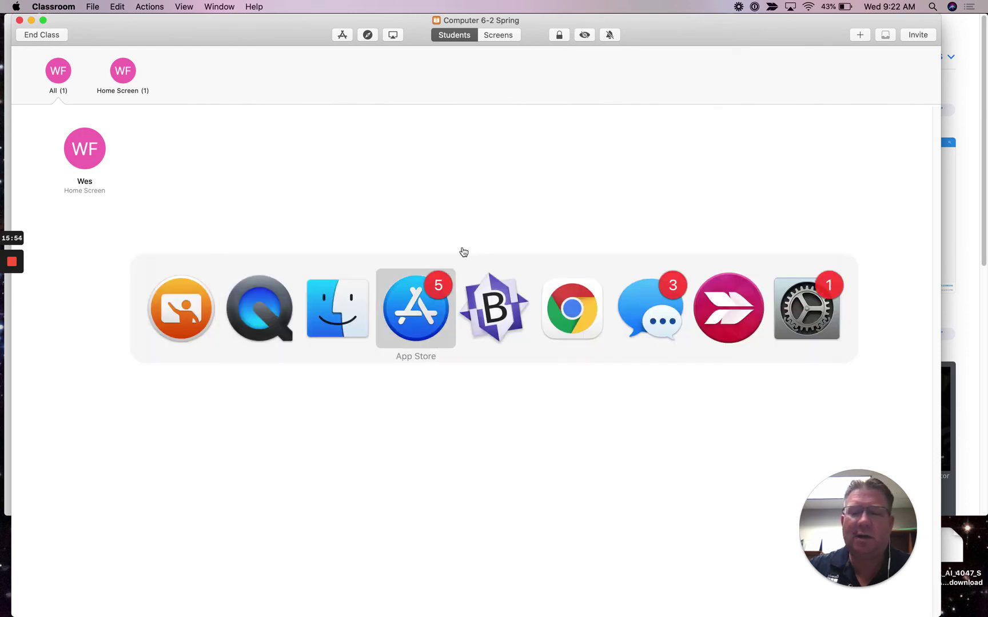
{"action": "scroll", "coordinate": [89, 527], "scroll_direction": "down", "scroll_amount": 2}
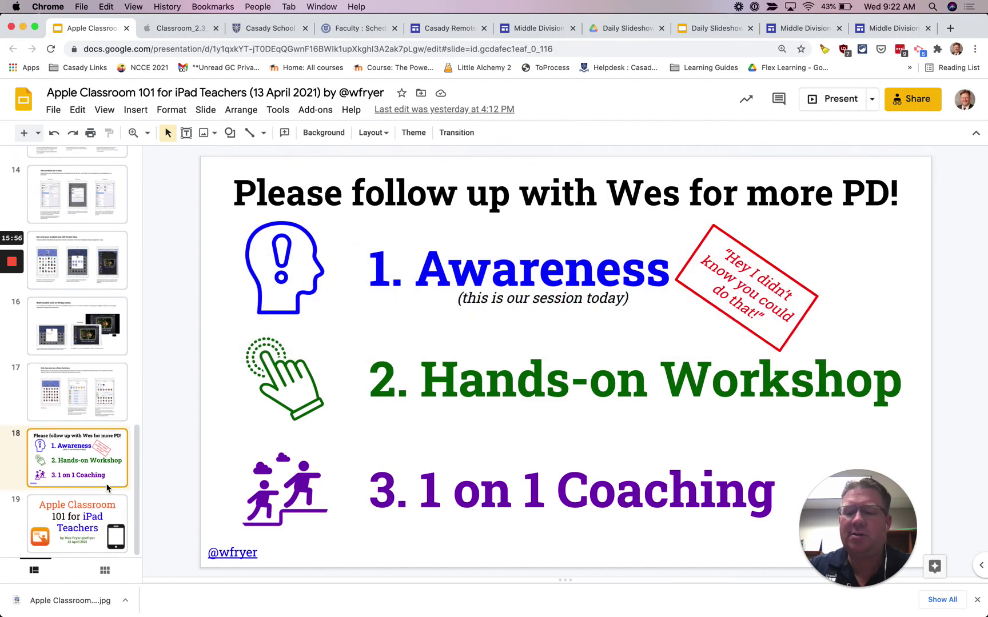
{"action": "left_click", "coordinate": [95, 516]}
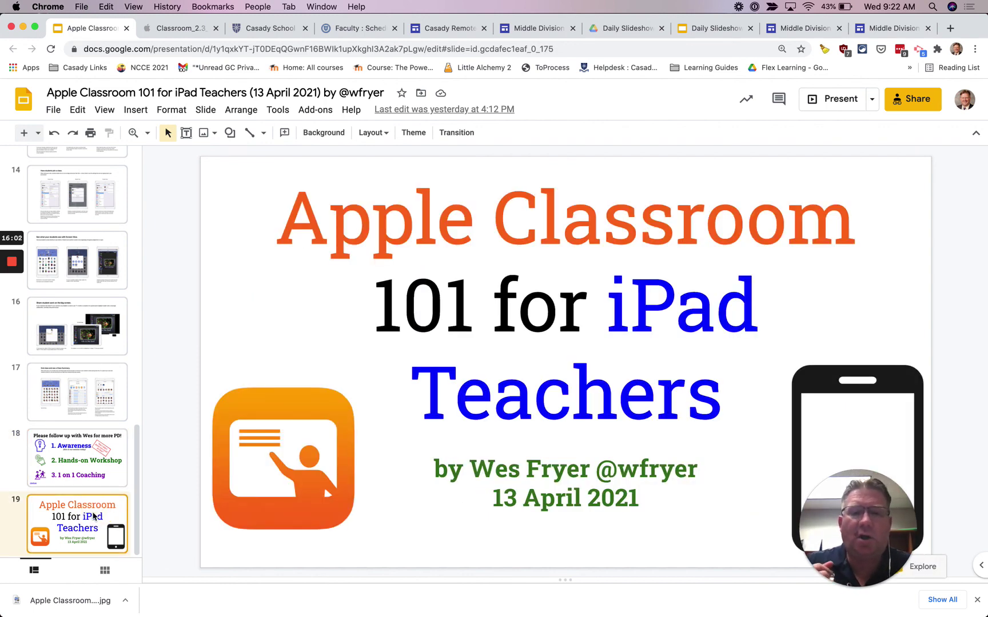
Step: Open support.casady.org in a new tab and hide the bookmarks bar
{"action": "key", "text": "super+t"}
{"action": "type", "text": "sup"}
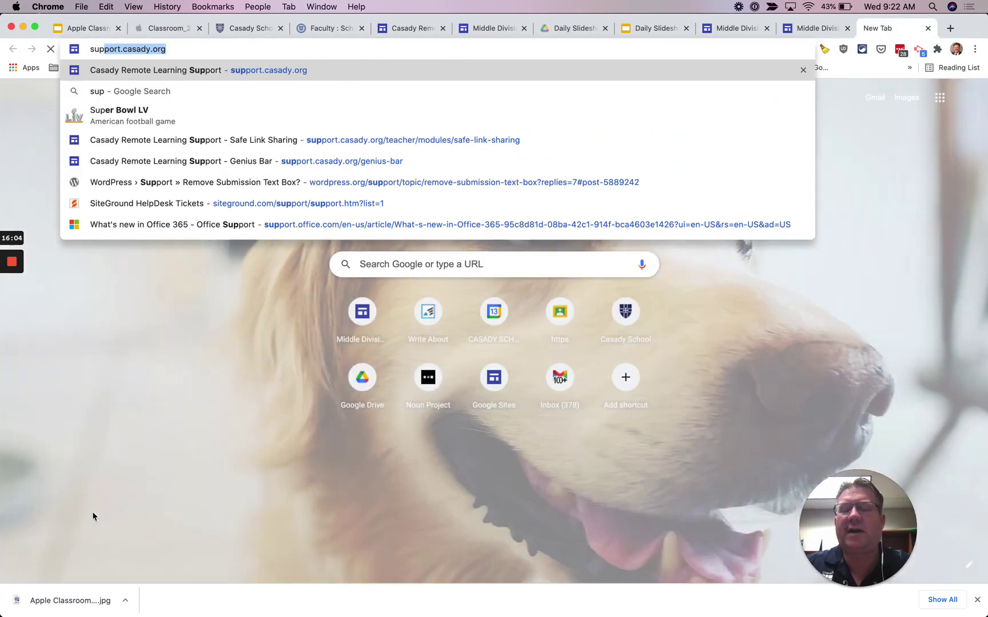
{"action": "key", "text": "Return"}
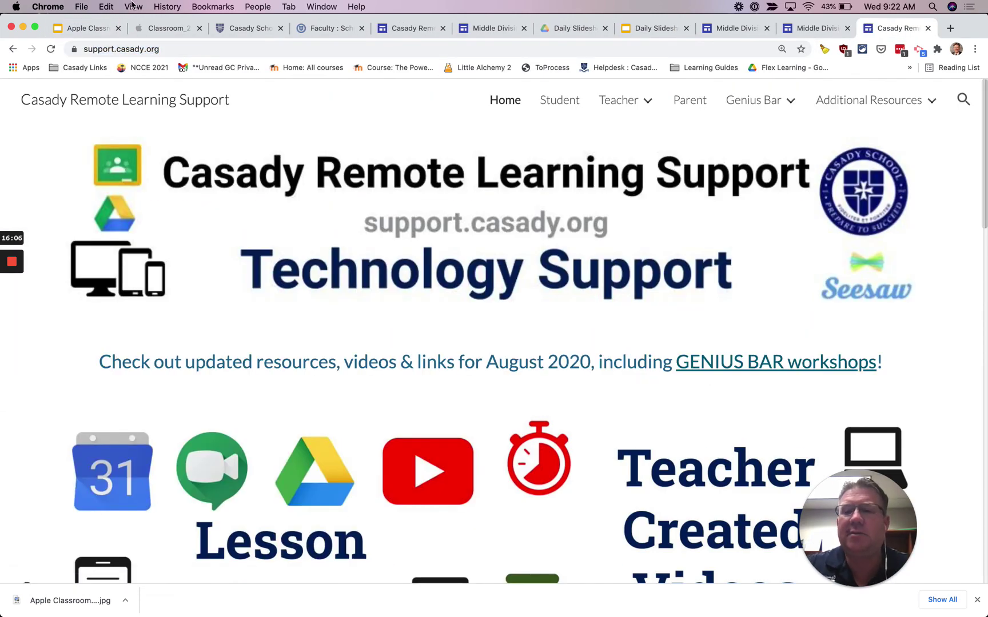
{"action": "left_click", "coordinate": [127, 6]}
{"action": "left_click", "coordinate": [132, 21]}
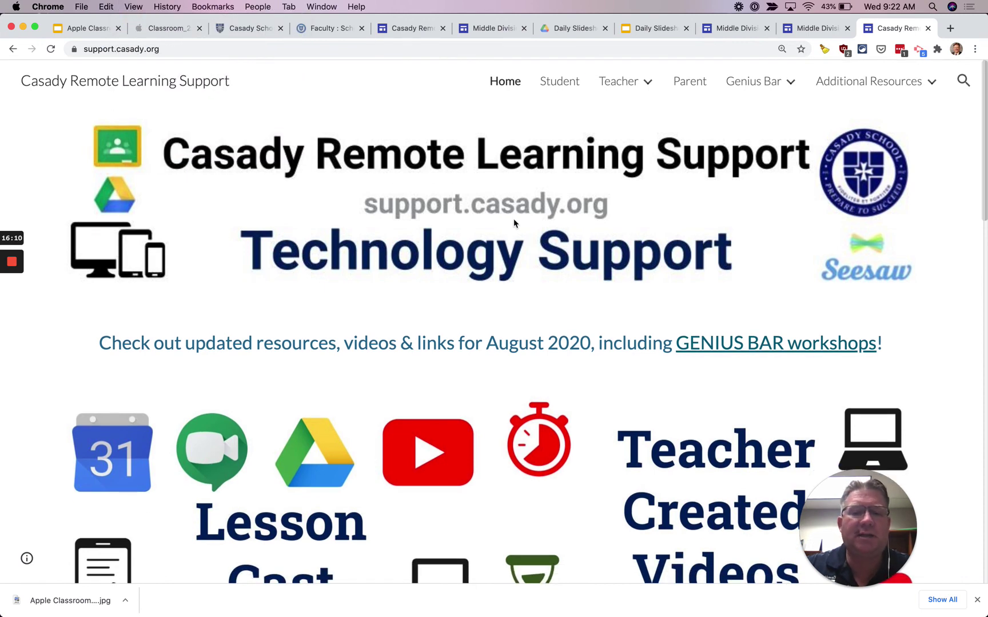
Step: Browse the Genius Bar page, then switch to the Daily Slideshow Agendas and Apple Classroom 101 tabs
{"action": "left_click", "coordinate": [754, 85]}
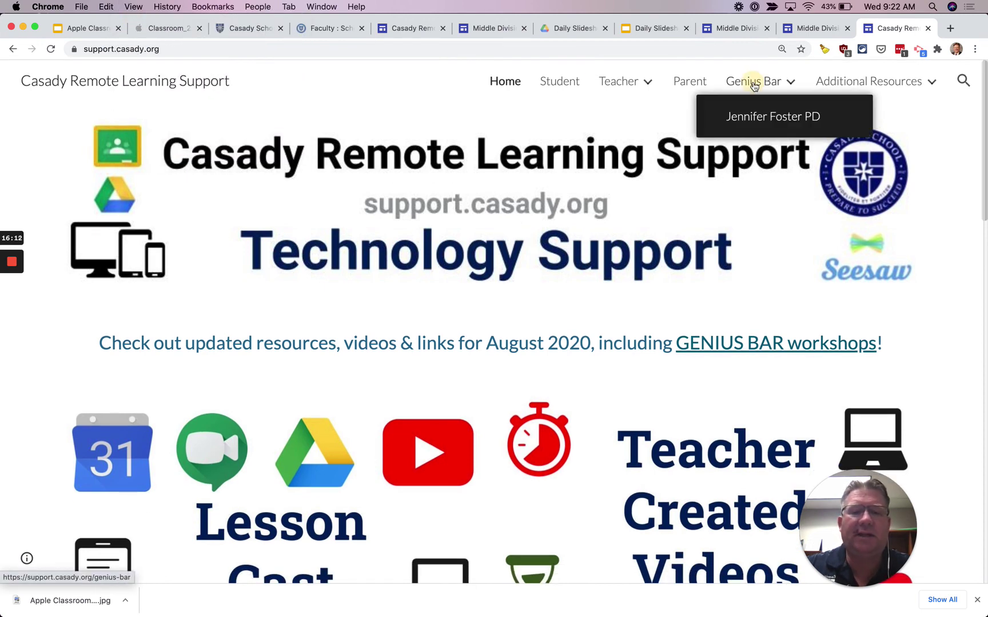
{"action": "scroll", "coordinate": [626, 361], "scroll_direction": "down", "scroll_amount": 5}
{"action": "scroll", "coordinate": [458, 395], "scroll_direction": "down", "scroll_amount": 8}
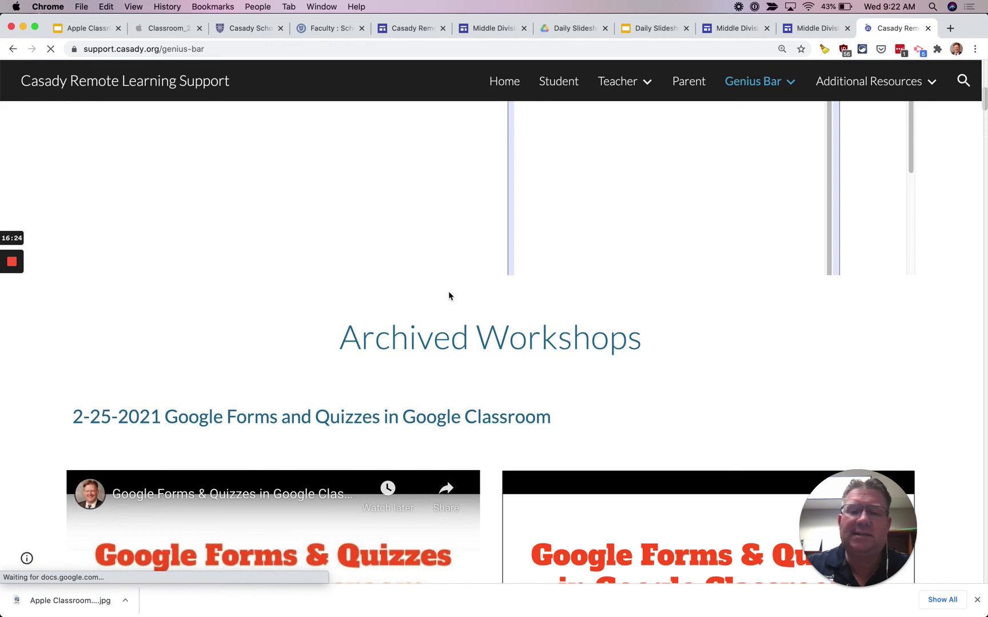
{"action": "scroll", "coordinate": [448, 296], "scroll_direction": "up", "scroll_amount": 10}
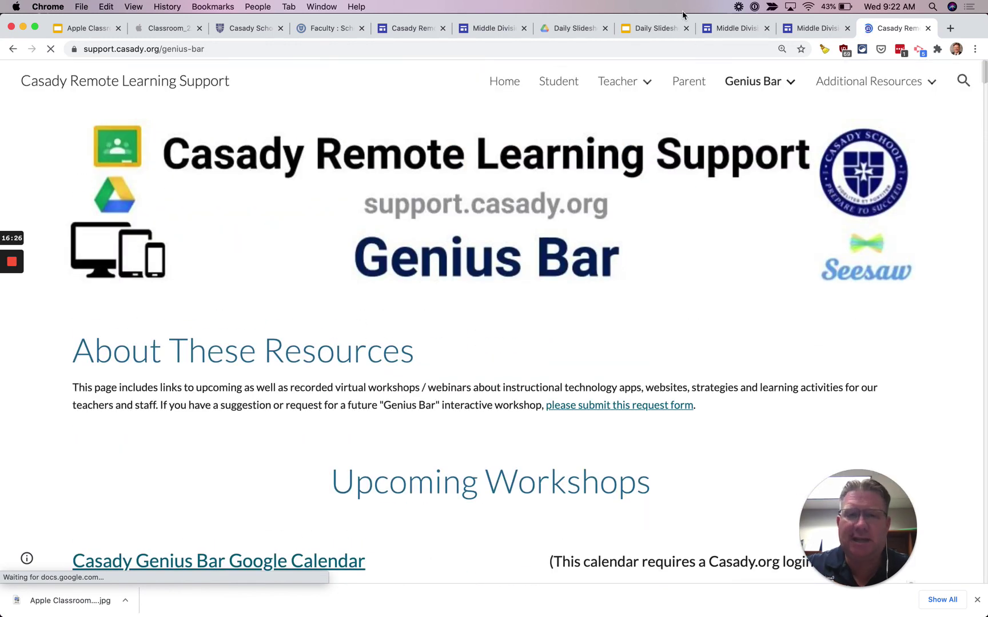
{"action": "left_click", "coordinate": [666, 29]}
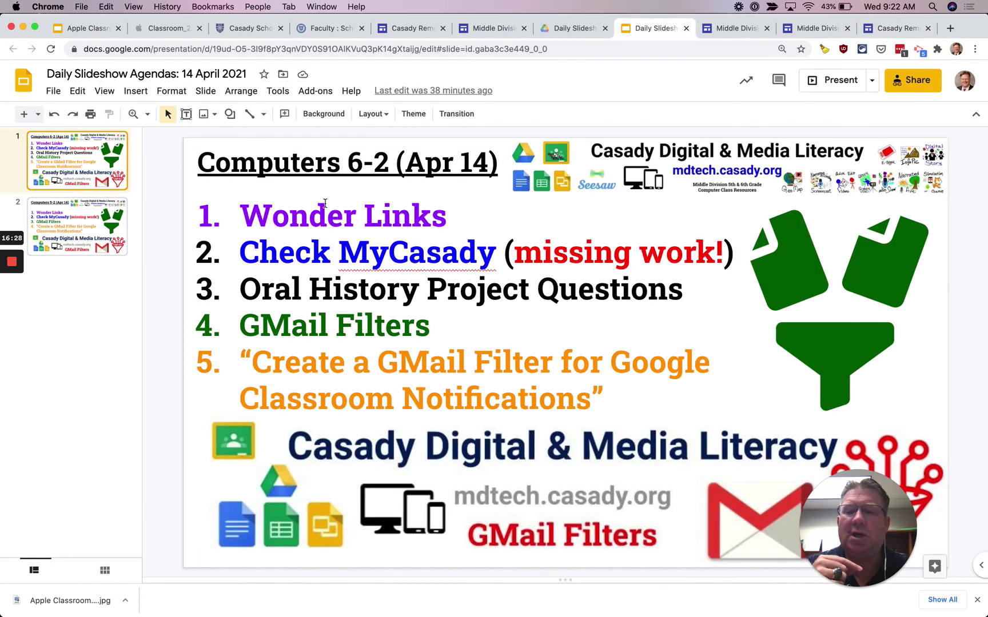
{"action": "left_click", "coordinate": [95, 30]}
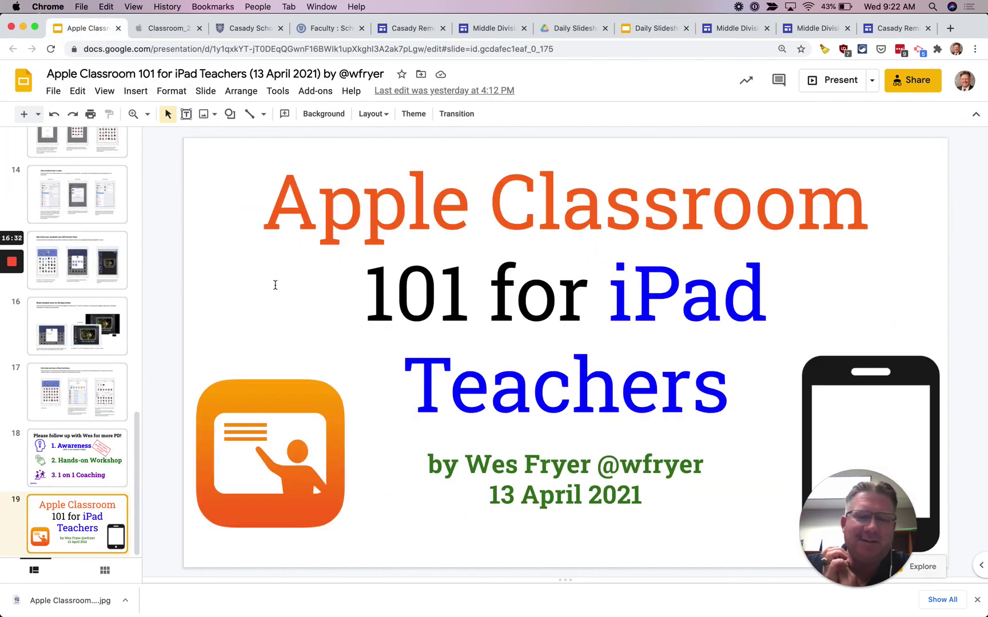